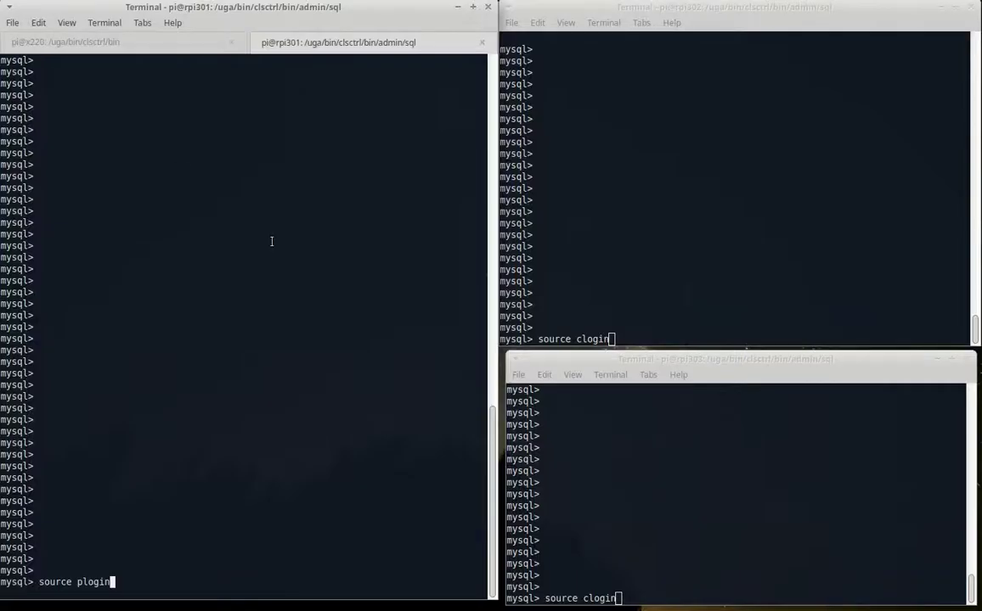
Log rpi301 into the PROD database and rpi302 and rpi303 into CONS
key("Return")
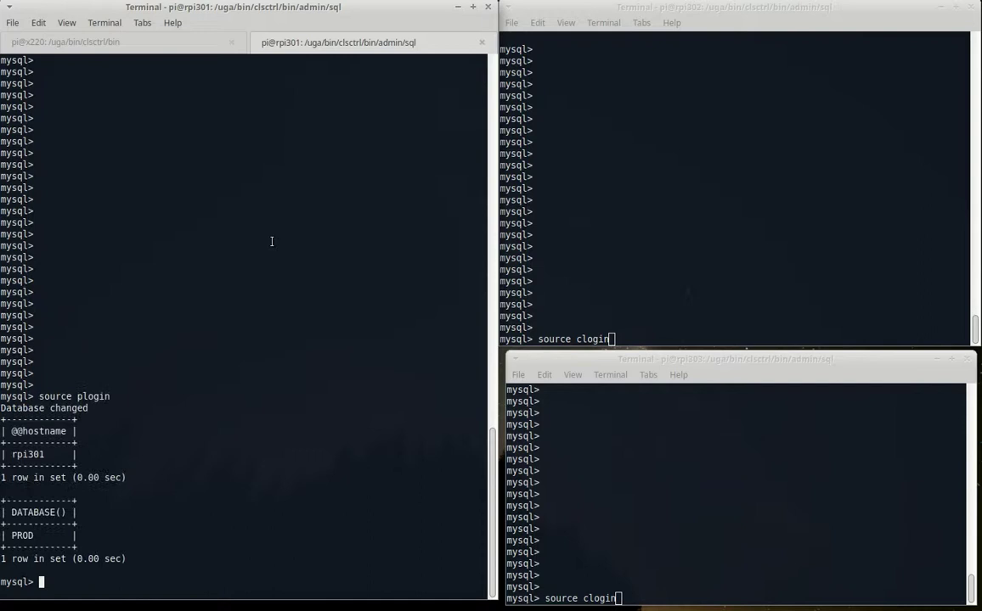
left_click(657, 169)
key("Return")
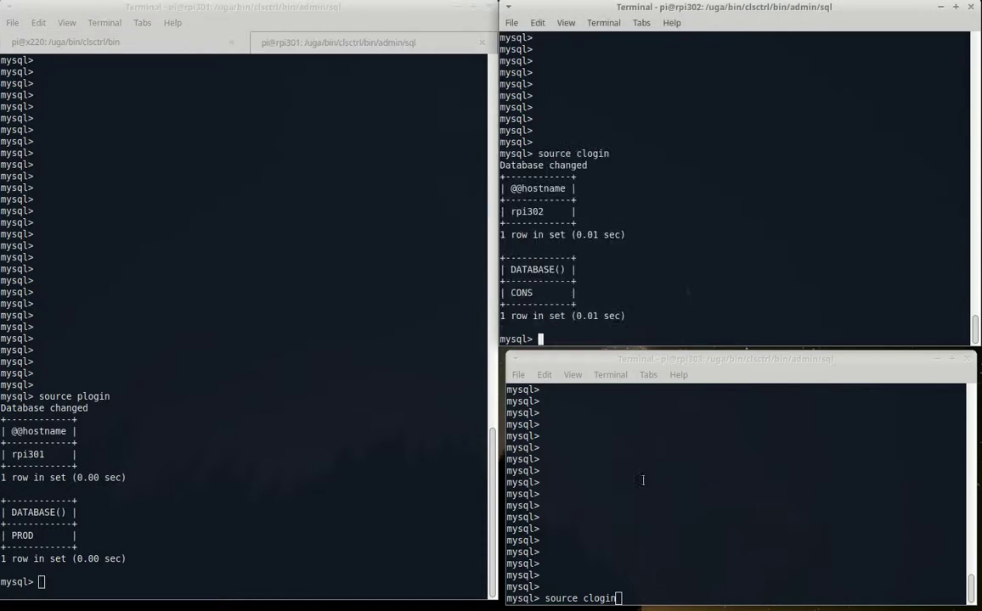
left_click(647, 511)
key("Return")
Query HERB_TEAS on rpi302 and rpi303, confirming the table is empty
left_click(671, 241)
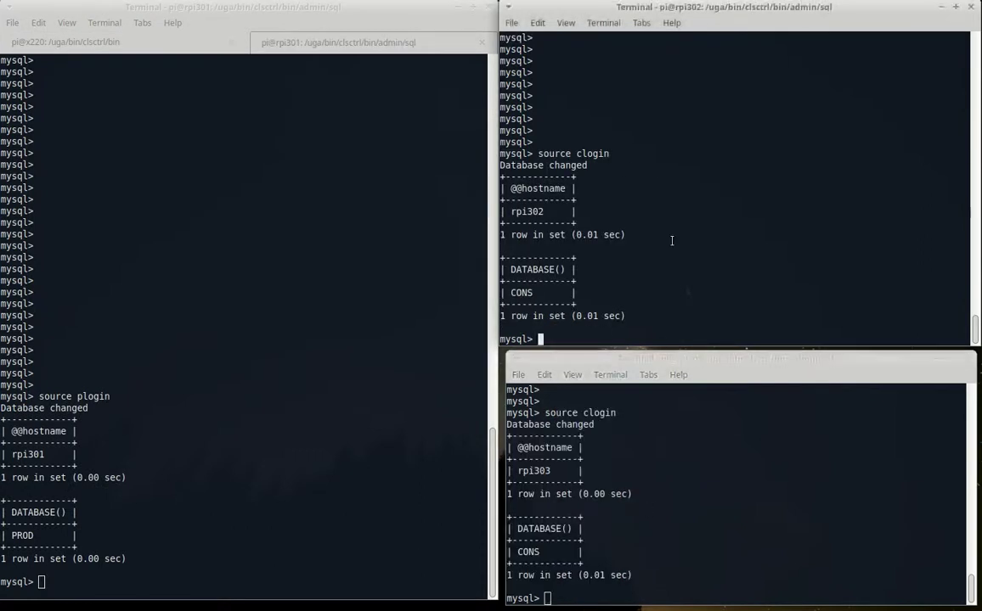
type("select * FROM HERB TEAS;")
key("Return")
key("Return")
key("Return")
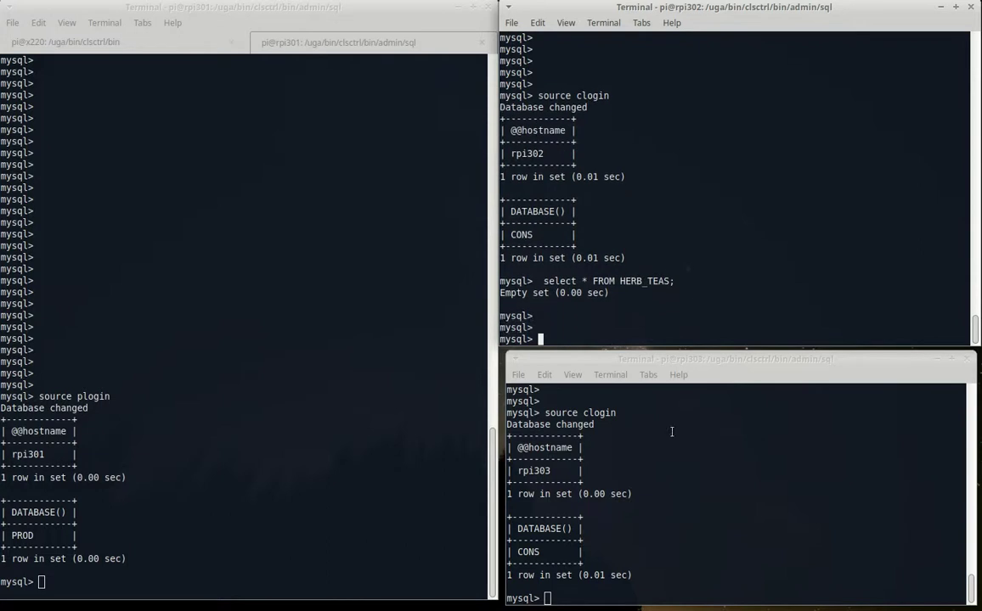
left_click(665, 530)
key("Up")
key("Up")
key("Return")
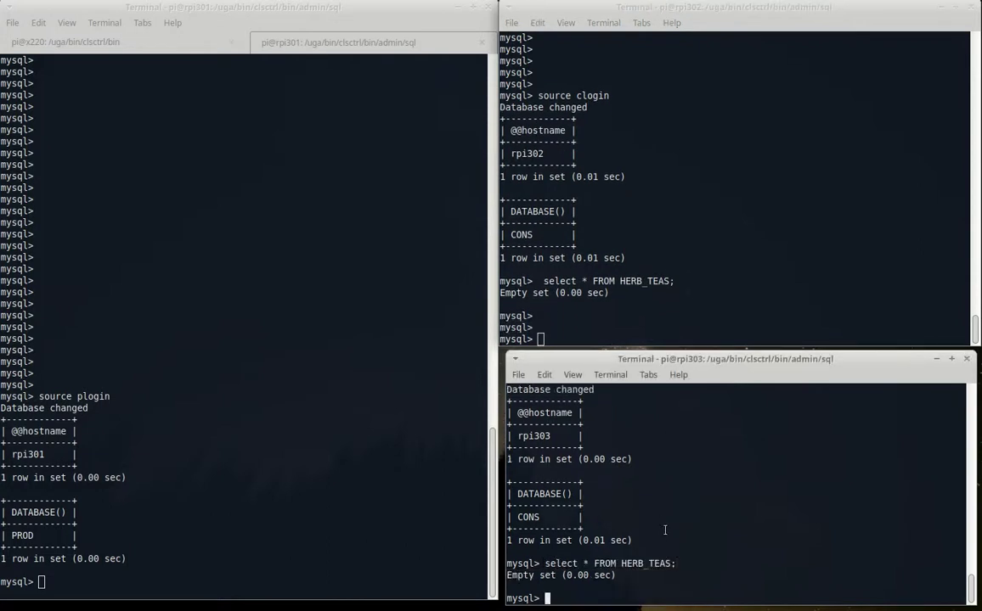
Exit MySQL on rpi301 and run ./runHerbTeas.sh INSERT to add the herb teas
key("Return")
left_click(253, 464)
type("exit")
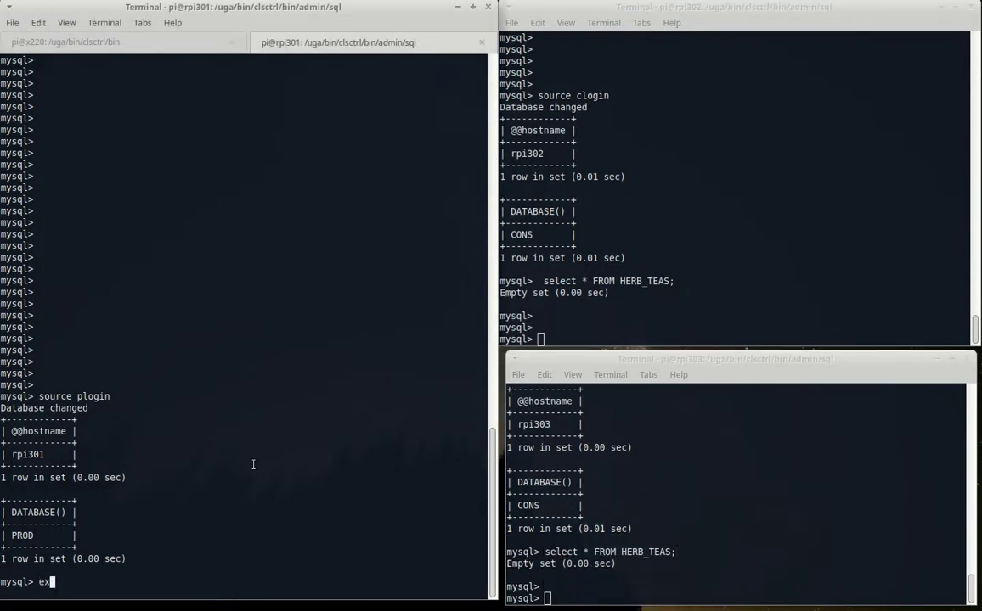
key("Return")
key("Return")
key("Return")
key("Return")
type("./runHerbTeas.sh UPDATE")
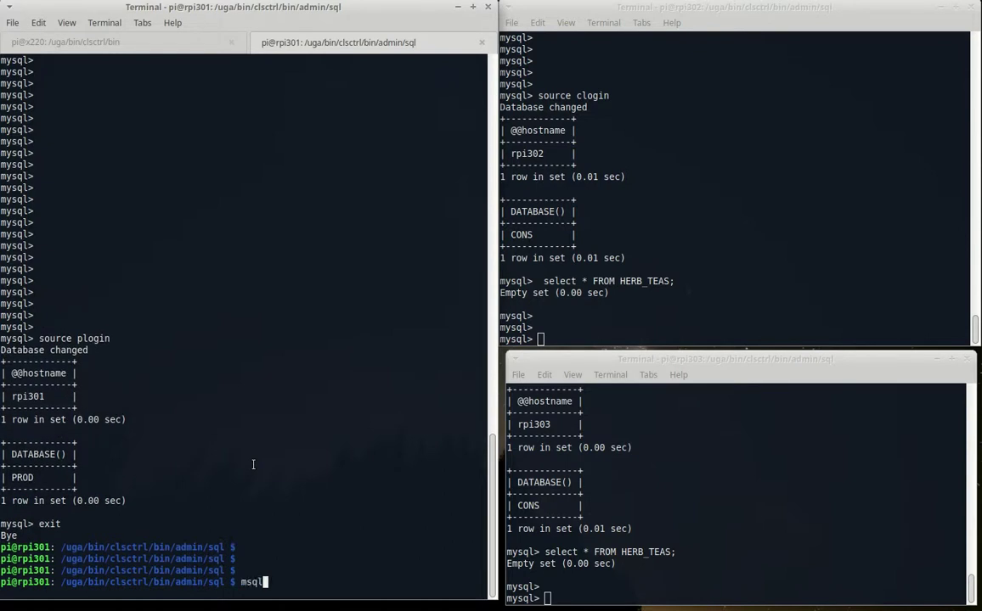
key("Up")
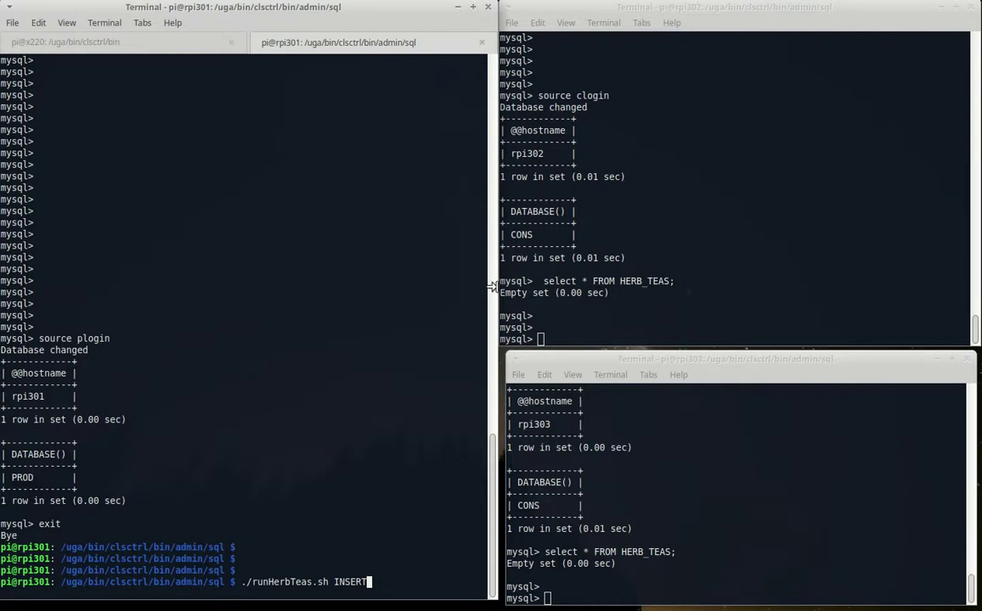
key("Return")
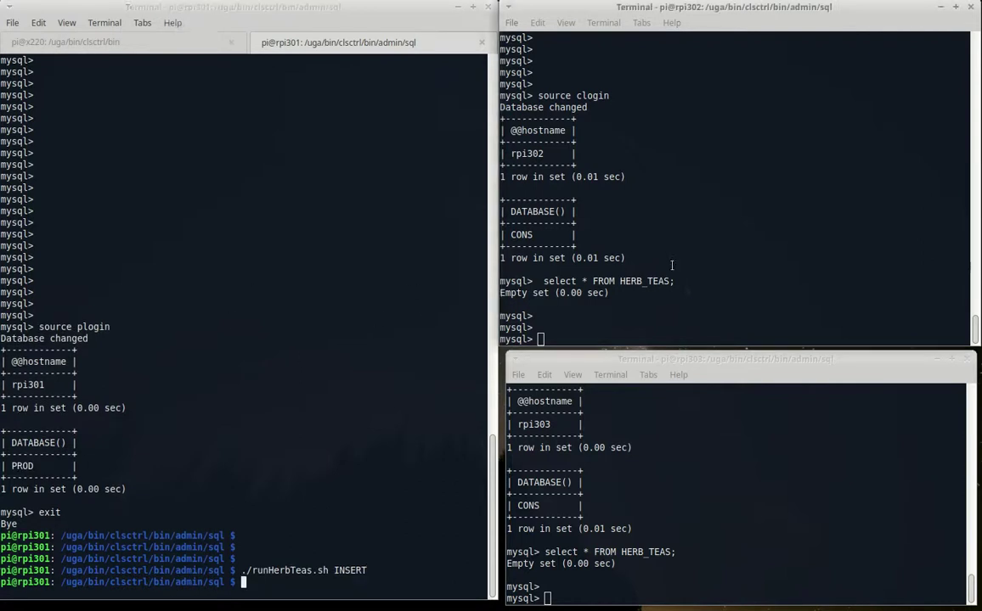
Re-run the HERB_TEAS select on rpi302 and rpi303, now showing four new herb rows
left_click(671, 265)
key("Return")
key("Return")
key("Return")
key("Up")
key("Return")
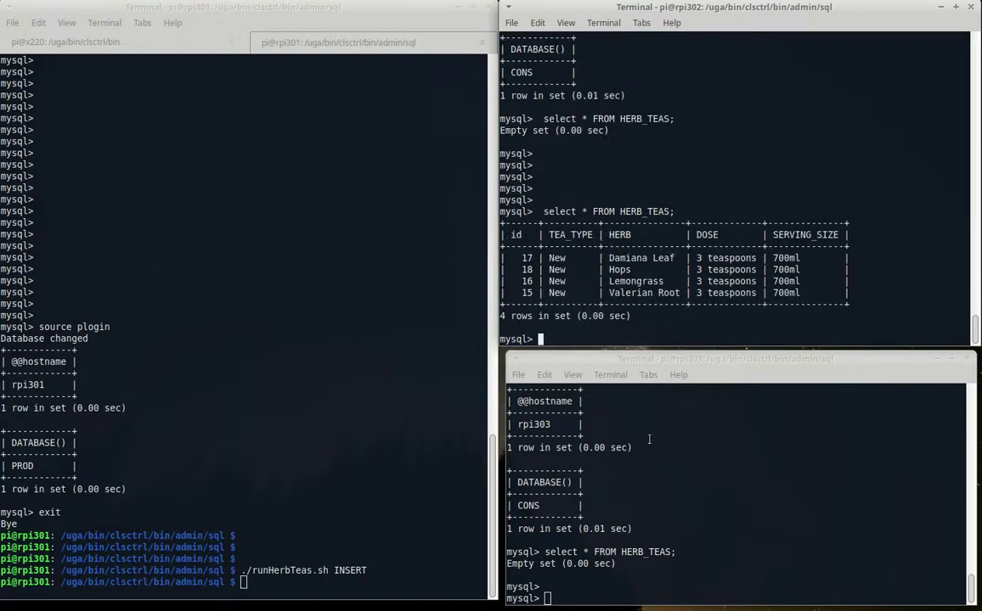
left_click(651, 457)
key("Up")
key("Return")
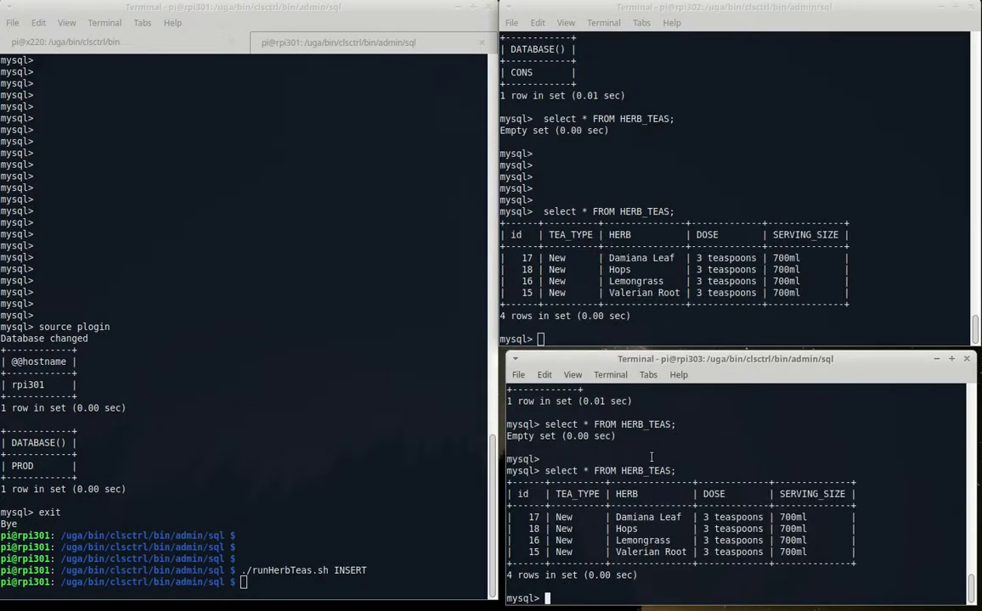
Run ./runHerbTeas.sh UPDATE on rpi301 to change the herb teas
left_click(323, 466)
key("Up")
key("BackSpace")
key("BackSpace")
key("BackSpace")
key("BackSpace")
key("BackSpace")
key("BackSpace")
type("DELETE")
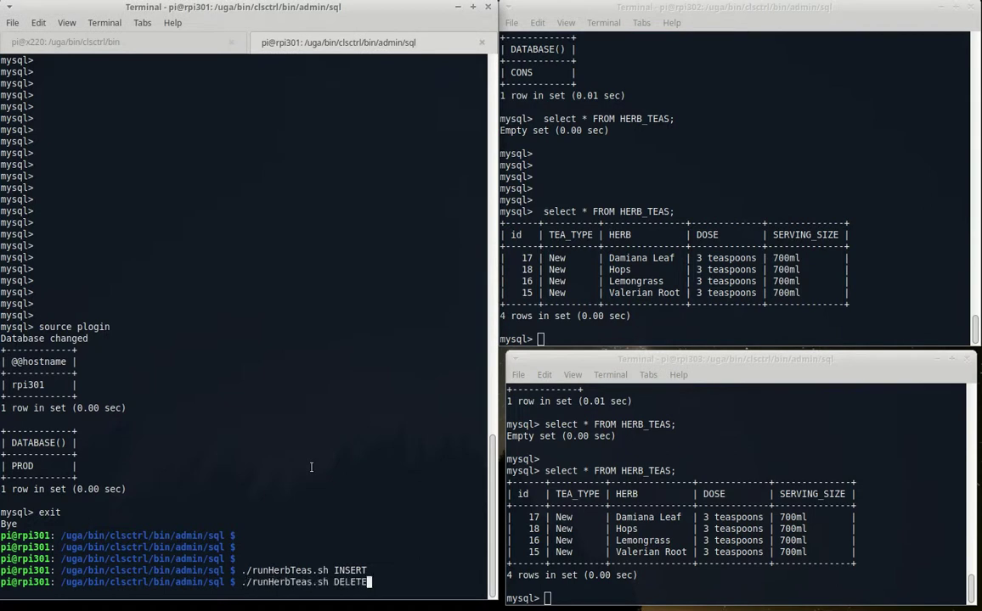
key("BackSpace")
key("BackSpace")
key("BackSpace")
key("BackSpace")
key("BackSpace")
key("BackSpace")
type("UPDATE")
key("Return")
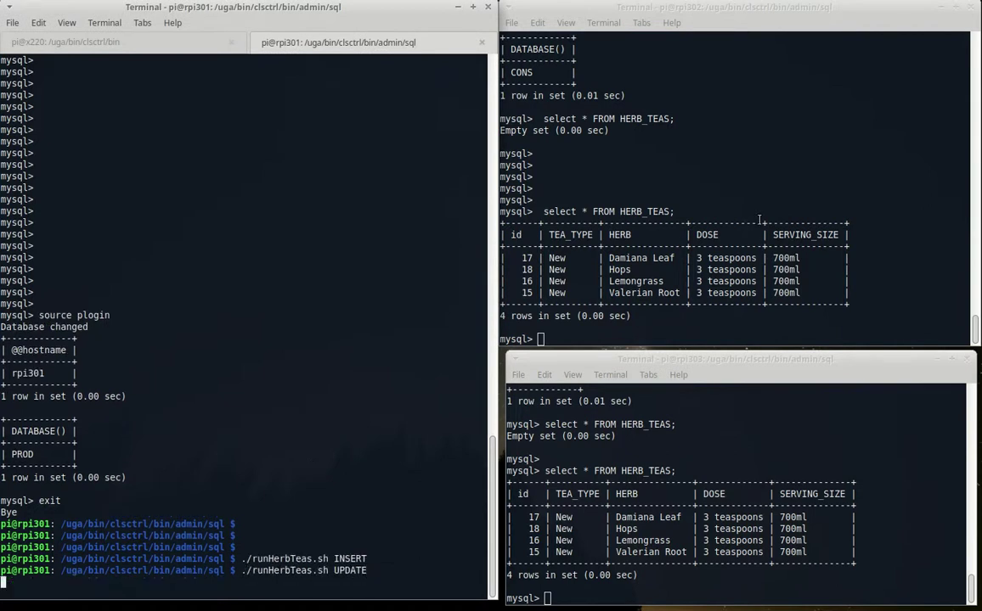
Re-query HERB_TEAS on rpi302 and rpi303 to see the rows updated to Anxiety
left_click(721, 191)
key("Return")
key("Return")
key("Up")
key("Return")
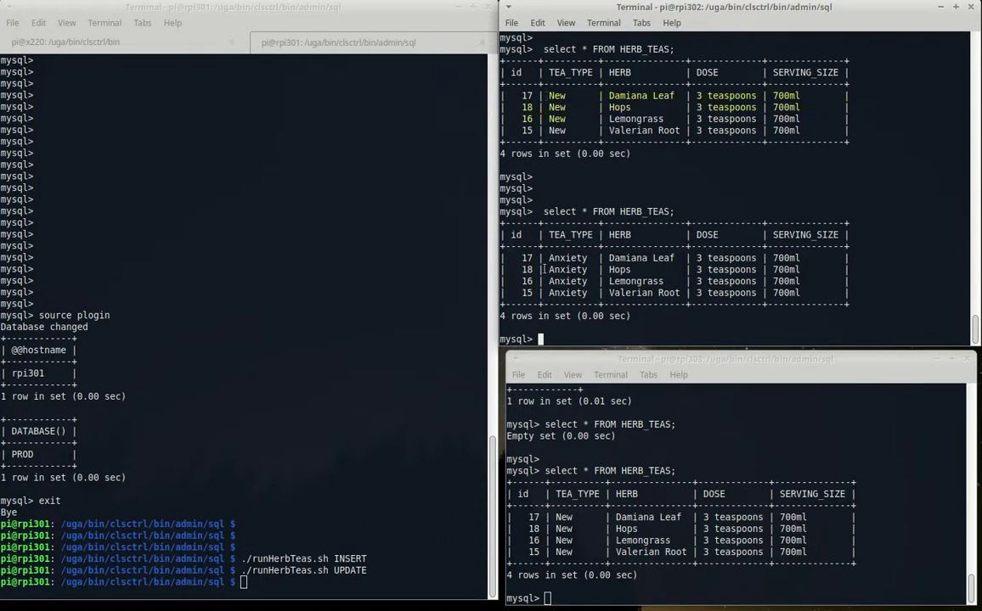
left_click(619, 447)
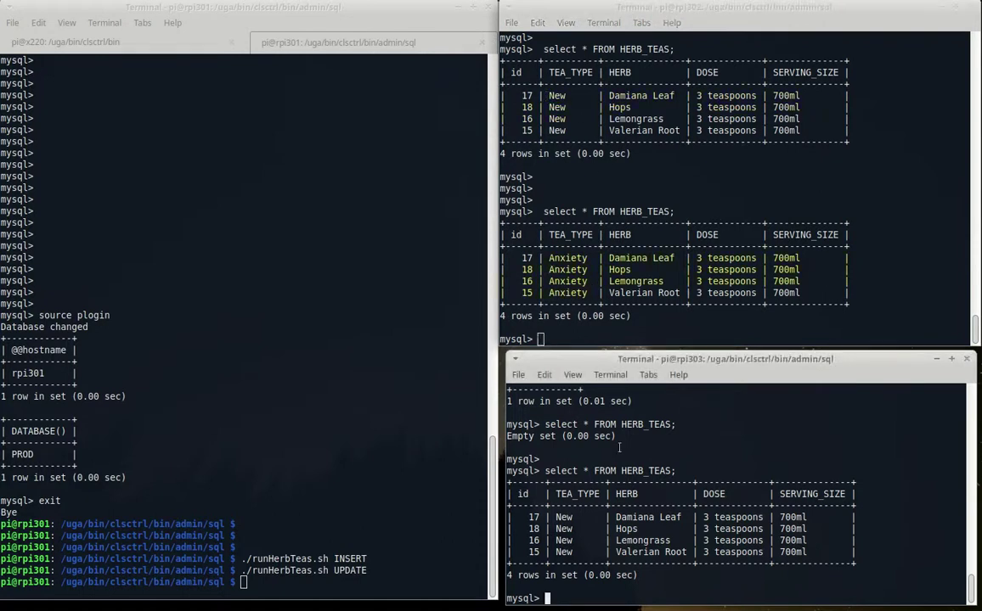
key("Return")
key("Return")
key("Return")
key("Up")
key("Return")
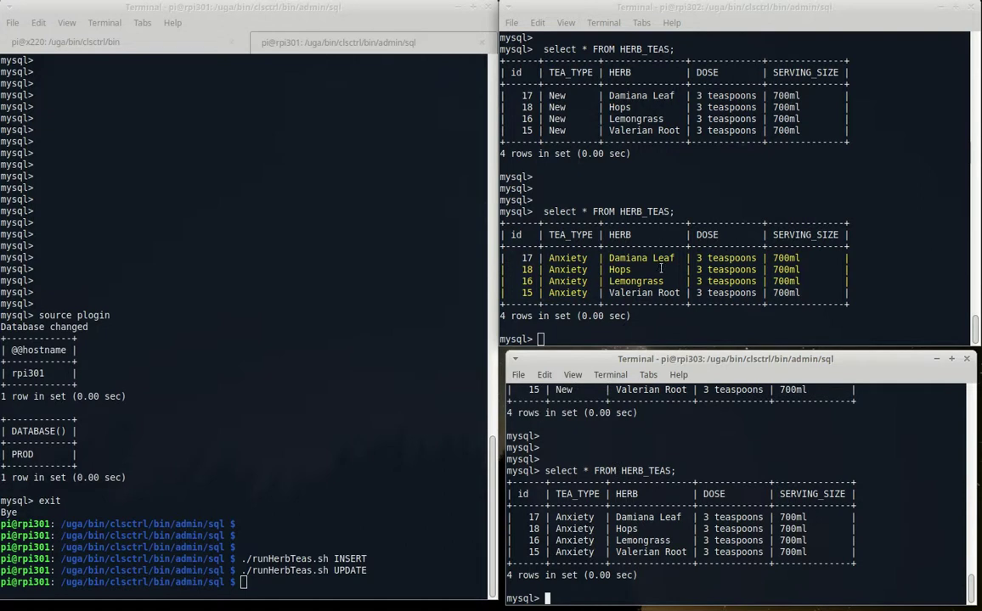
Run ./runHerbTeas.sh DELETE on rpi301 to remove the herb teas
left_click(325, 477)
key("Return")
key("Return")
key("Up")
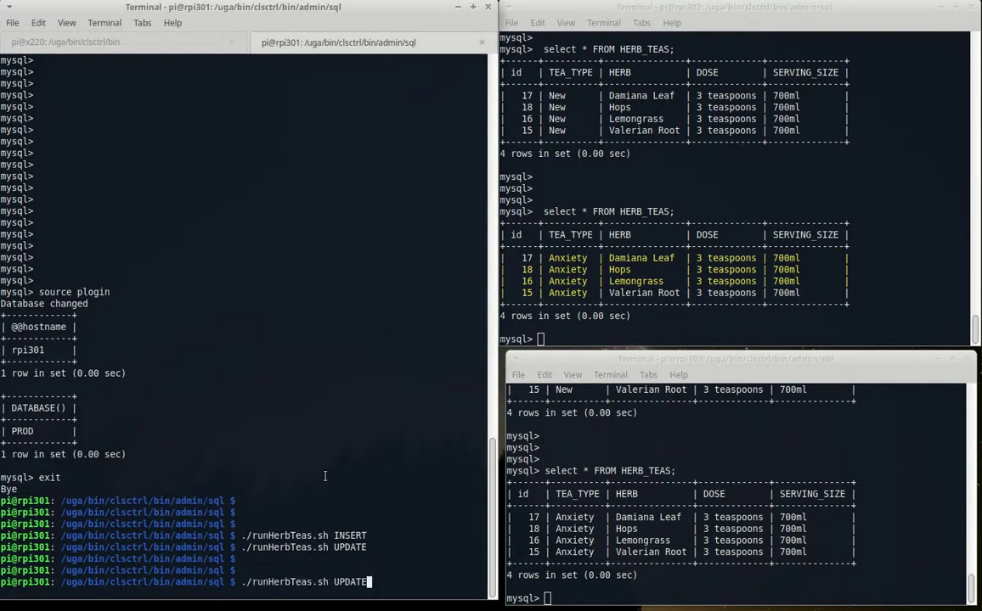
key("ctrl+u")
type("msql")
key("ctrl+u")
type("./runHerbTeas.sh DELETE")
key("Return")
key("Return")
key("Return")
key("Return")
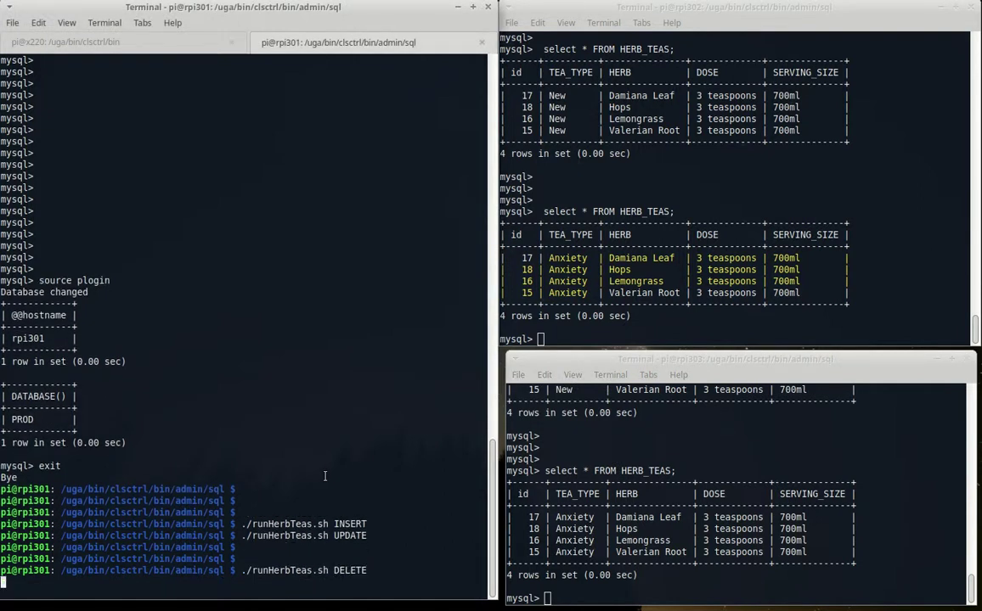
Re-query HERB_TEAS on rpi302 and rpi303 to confirm it is empty, then switch to Firefox
left_click(805, 231)
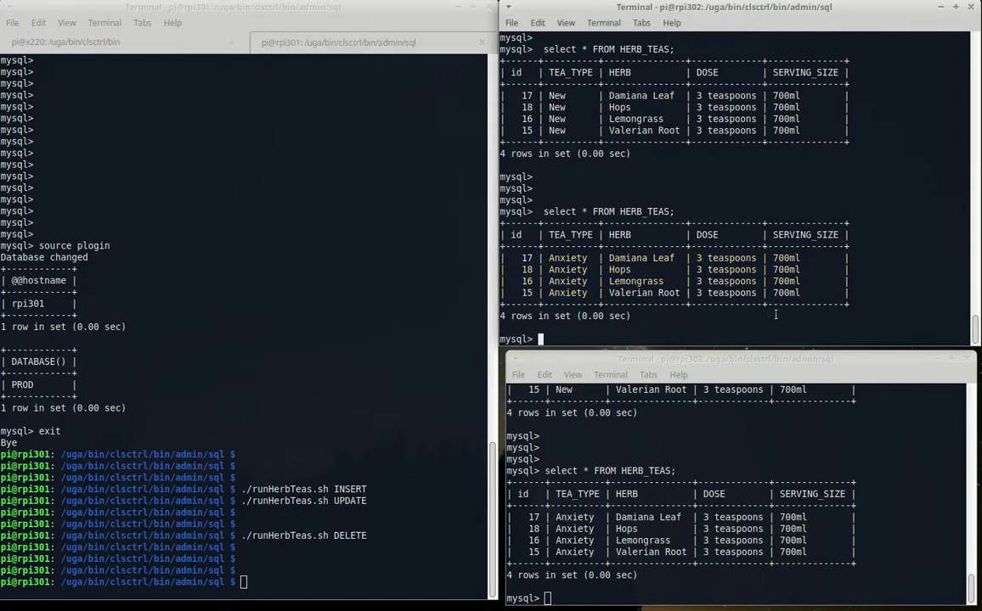
key("Return")
key("Return")
key("Return")
key("Return")
key("Return")
left_click(667, 480)
key("Return")
key("Return")
key("Return")
key("Return")
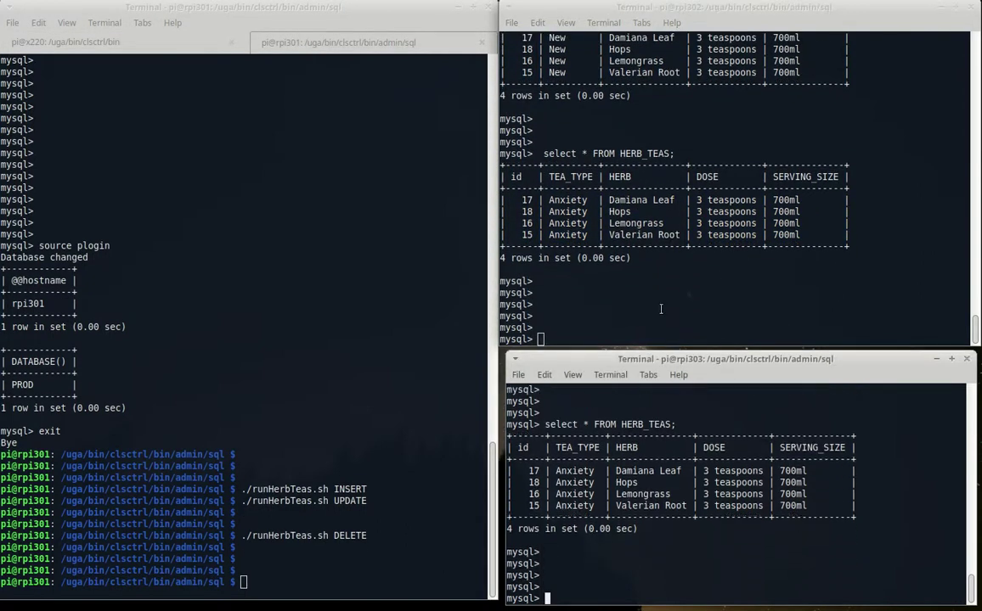
left_click(661, 307)
key("Up")
key("Return")
left_click(651, 506)
key("Up")
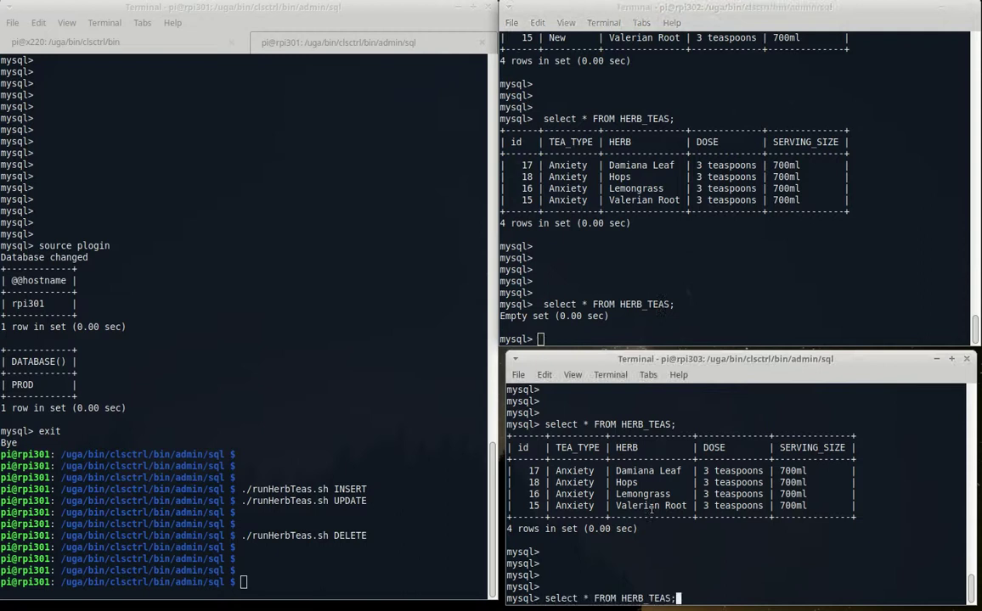
key("Return")
key("Return")
key("Return")
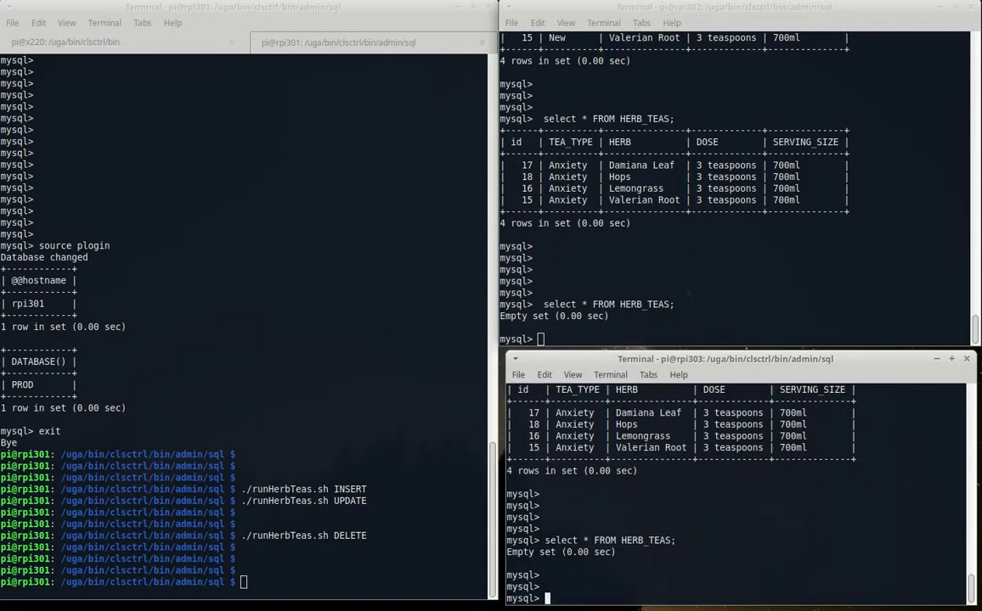
key("alt+Tab")
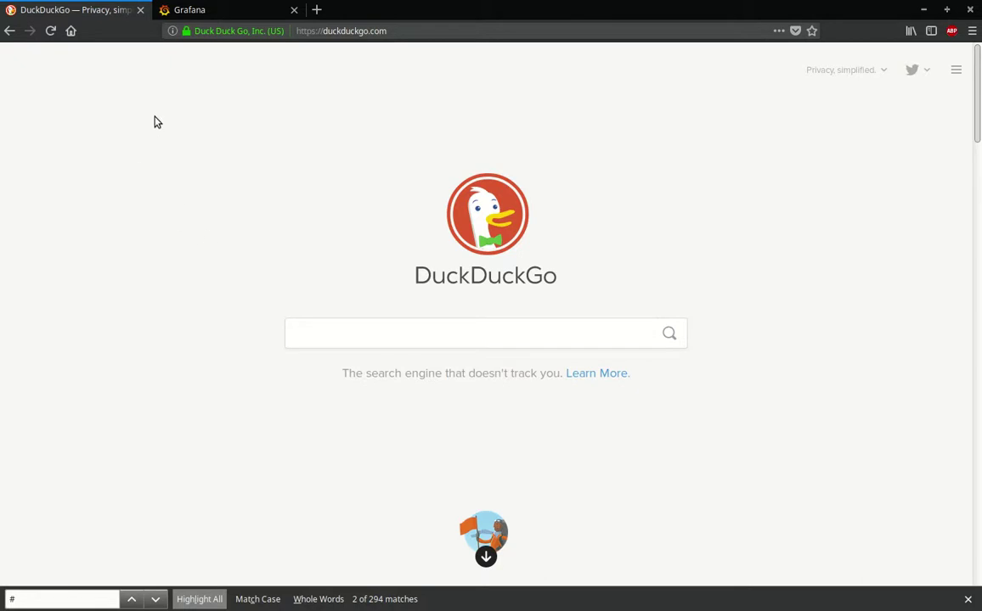
Load the Prometheus graph page at rpi302e:9090 from the Firefox address bar
left_click(371, 31)
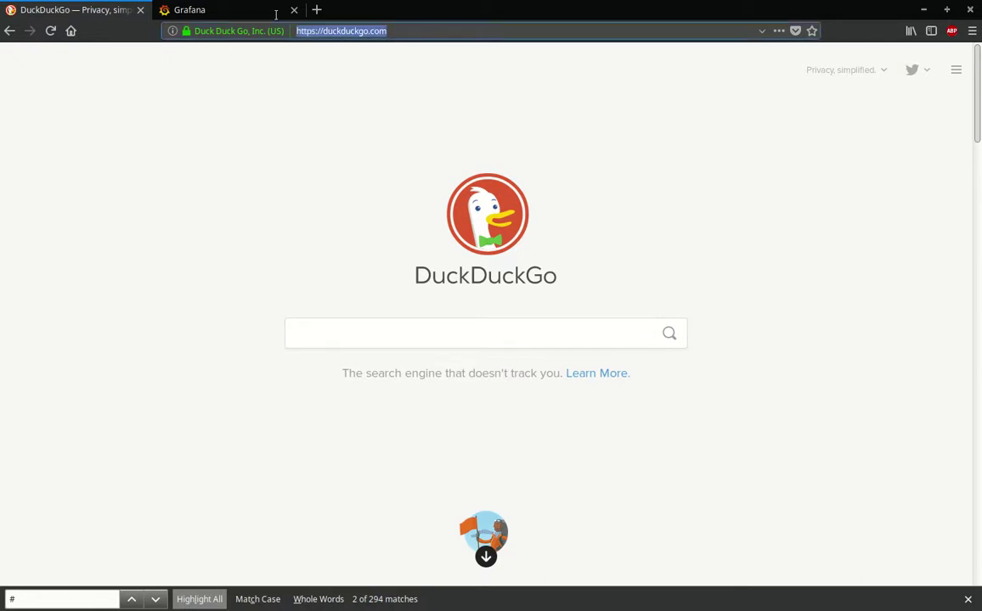
type("rpi302")
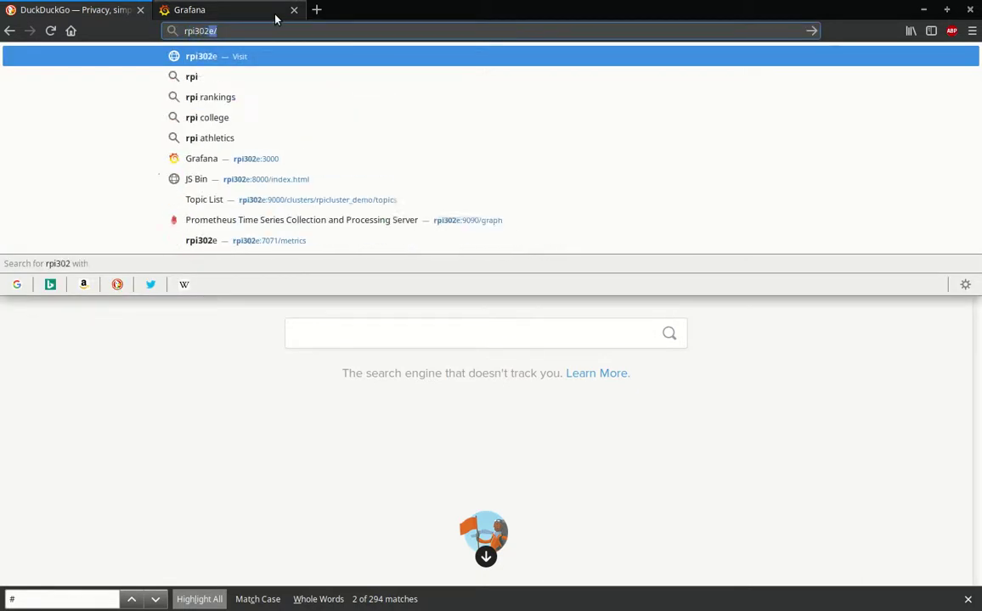
key("Down")
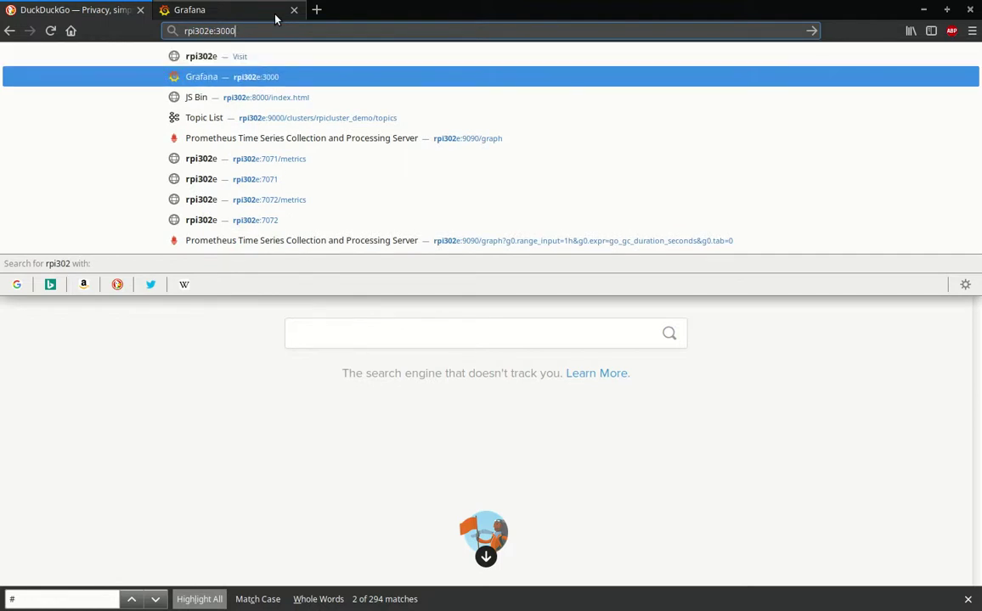
key("BackSpace")
key("BackSpace")
key("BackSpace")
key("BackSpace")
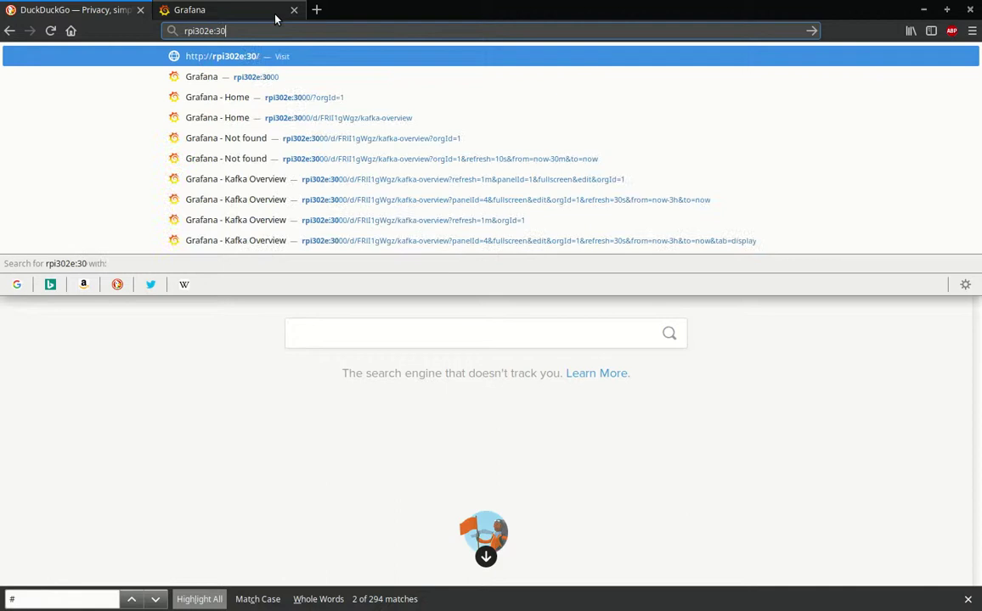
type("9090")
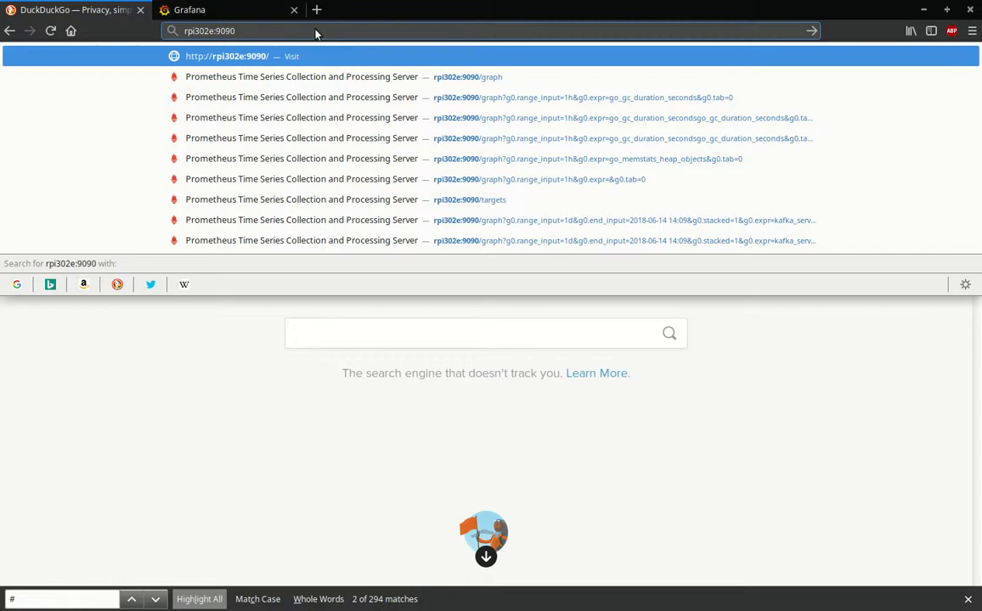
key("Return")
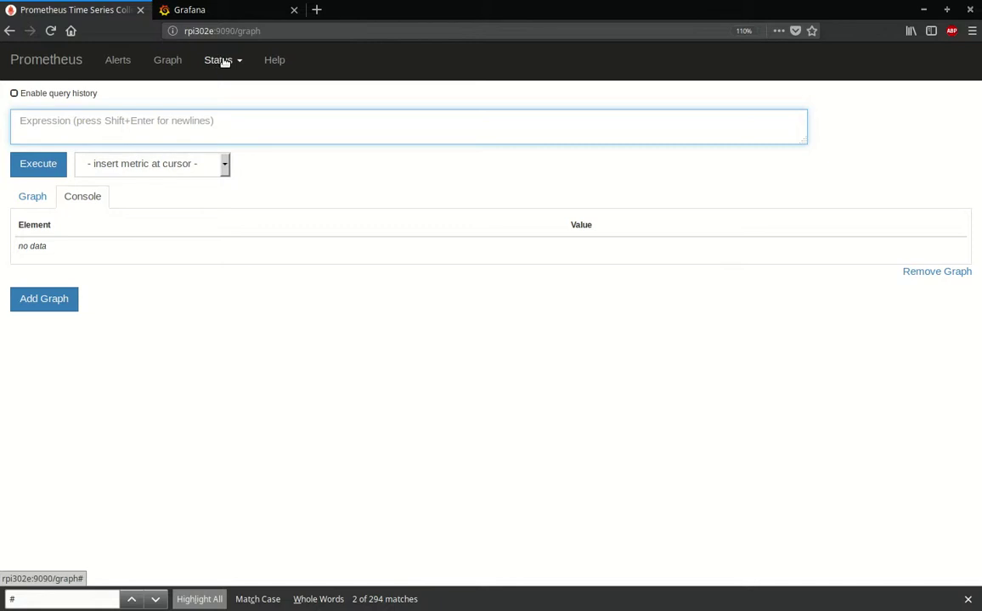
Show Status > Targets, then open the first server-data endpoint at :7071/monitoring
left_click(224, 62)
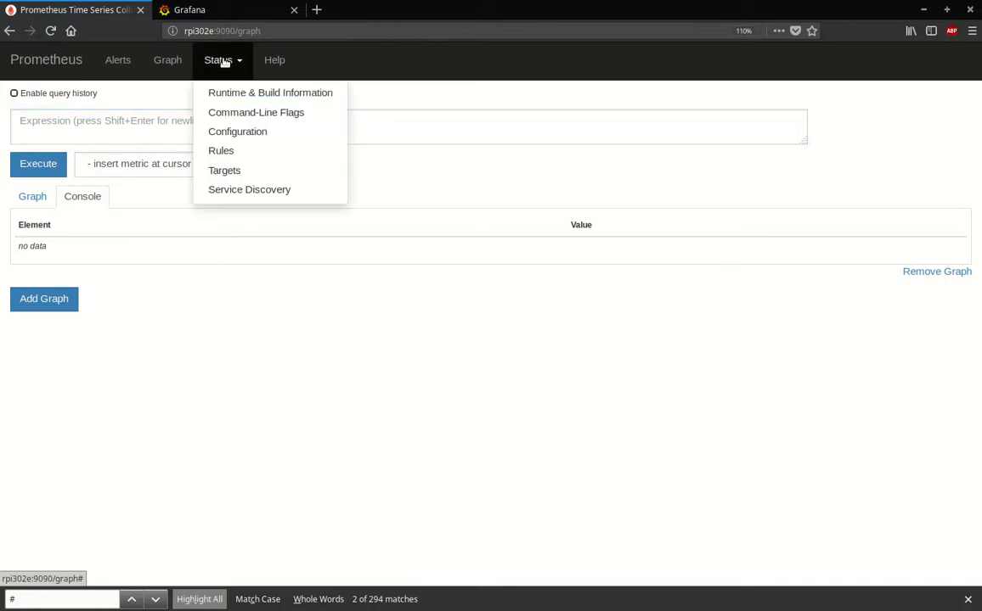
left_click(228, 169)
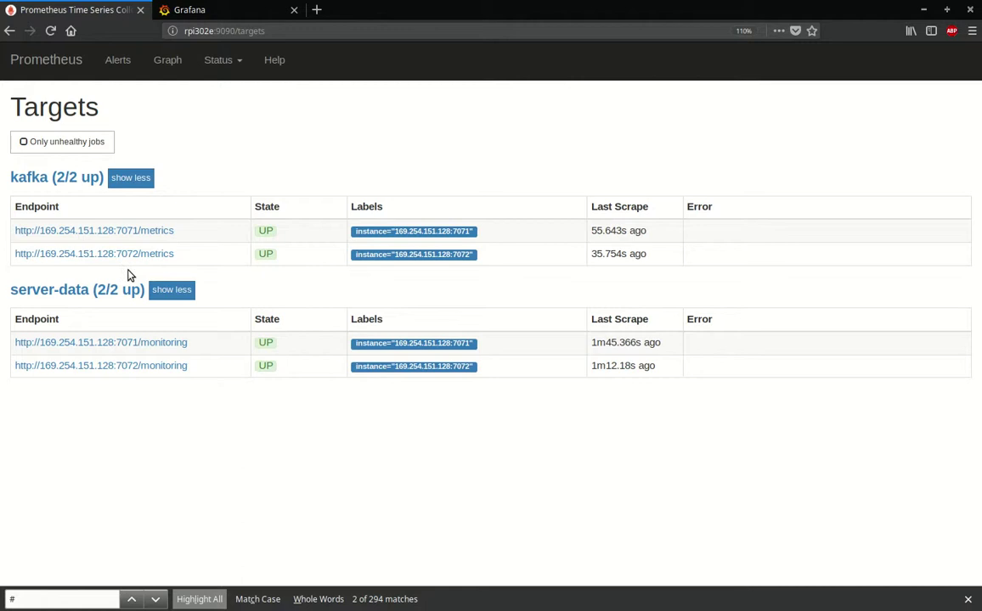
left_click(119, 347)
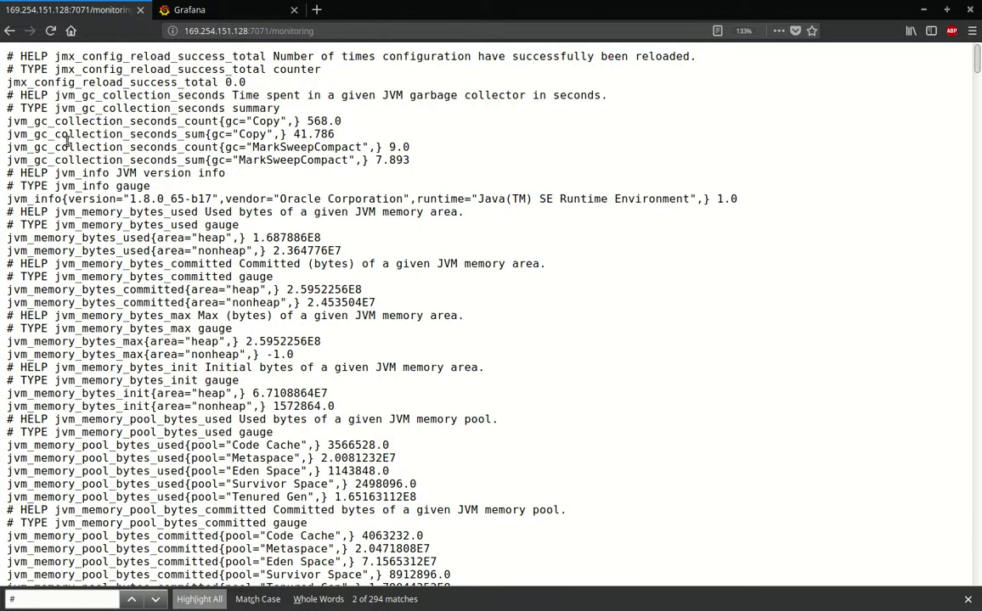
Scroll the 7071 metrics and select the jvm_memory_pool_bytes_committed lines, including Code Cache 4063232.0
scroll(102, 324, "down", 5)
scroll(102, 325, "down", 15)
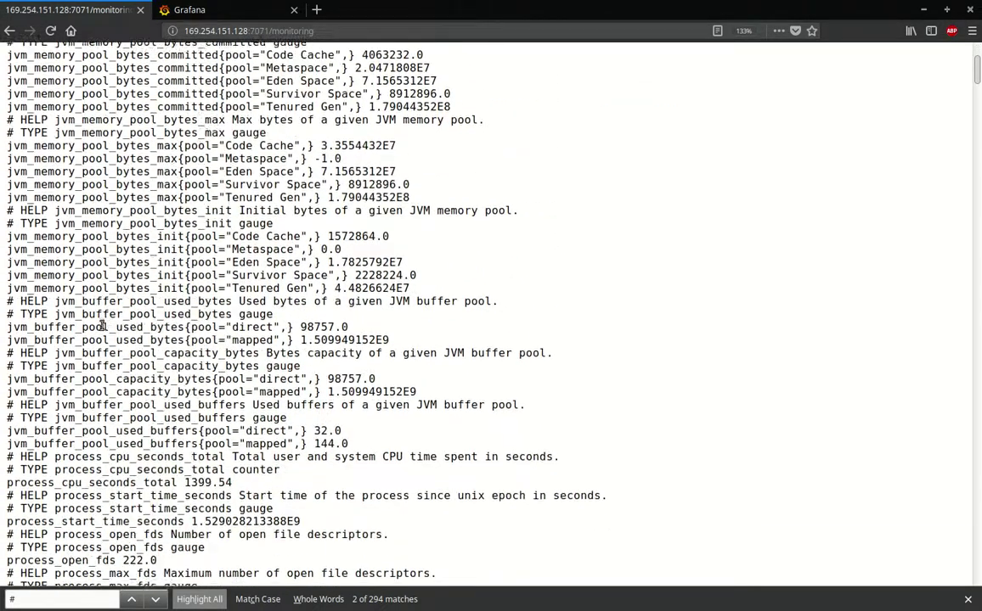
scroll(102, 324, "down", 5)
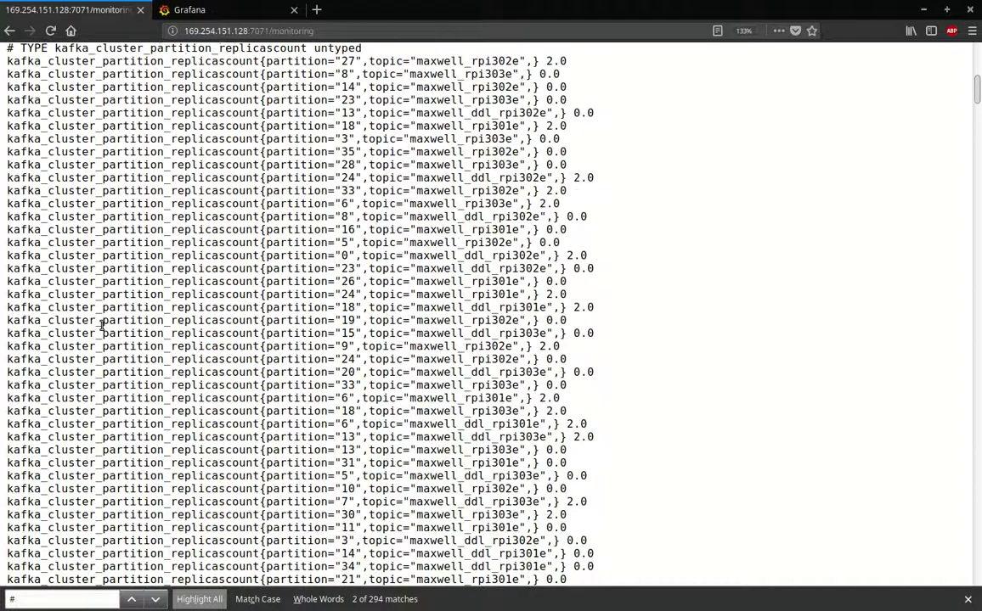
scroll(102, 324, "up", 13)
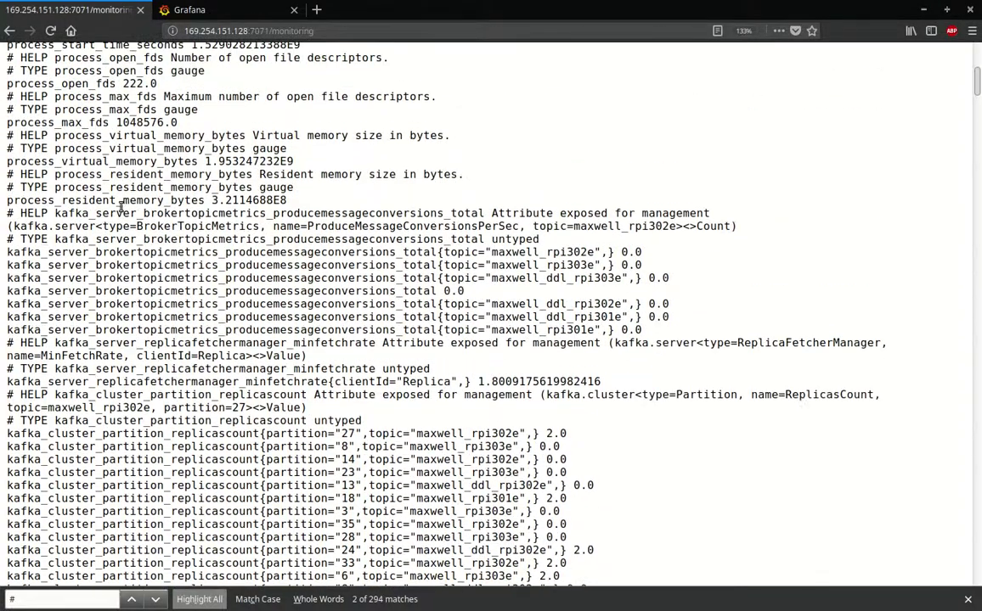
scroll(121, 206, "up", 8)
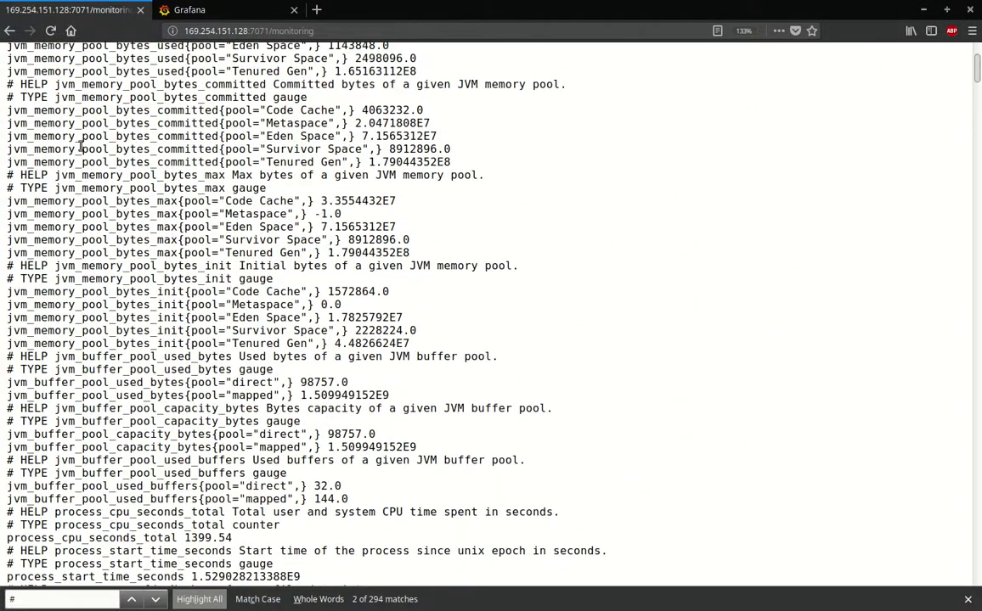
double_click(26, 108)
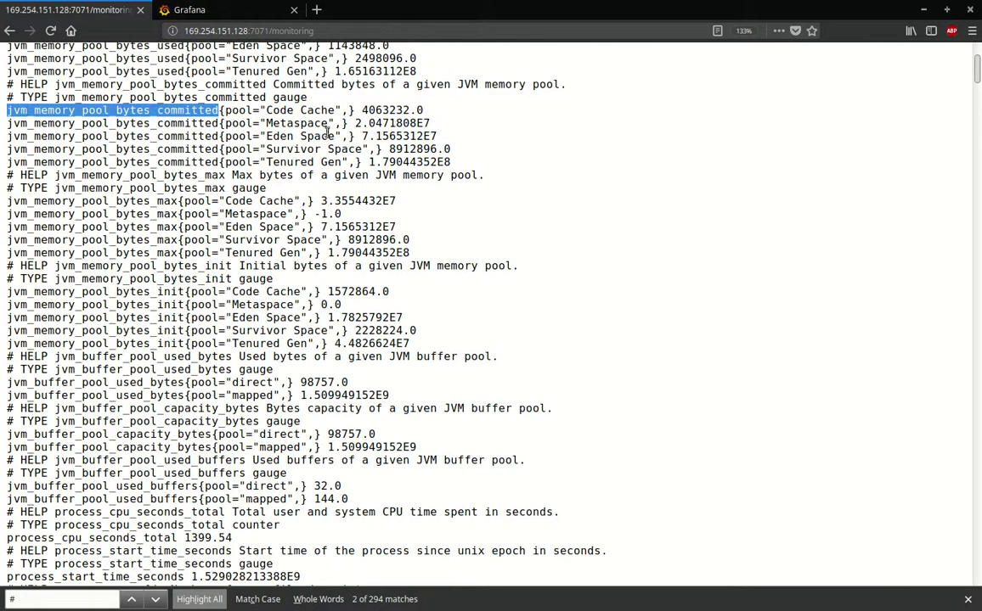
left_click_drag(360, 110, 424, 111)
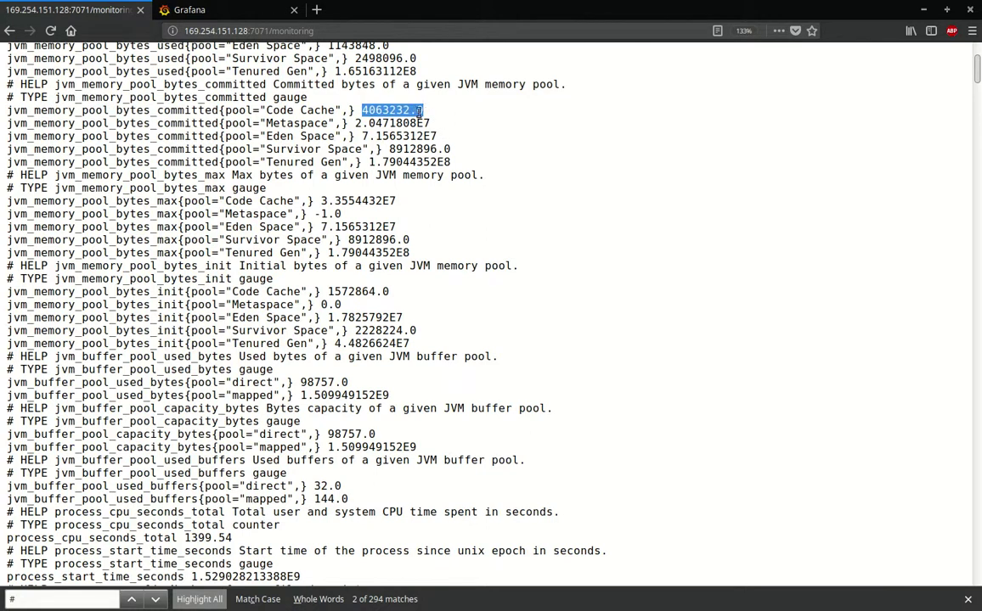
left_click(130, 108)
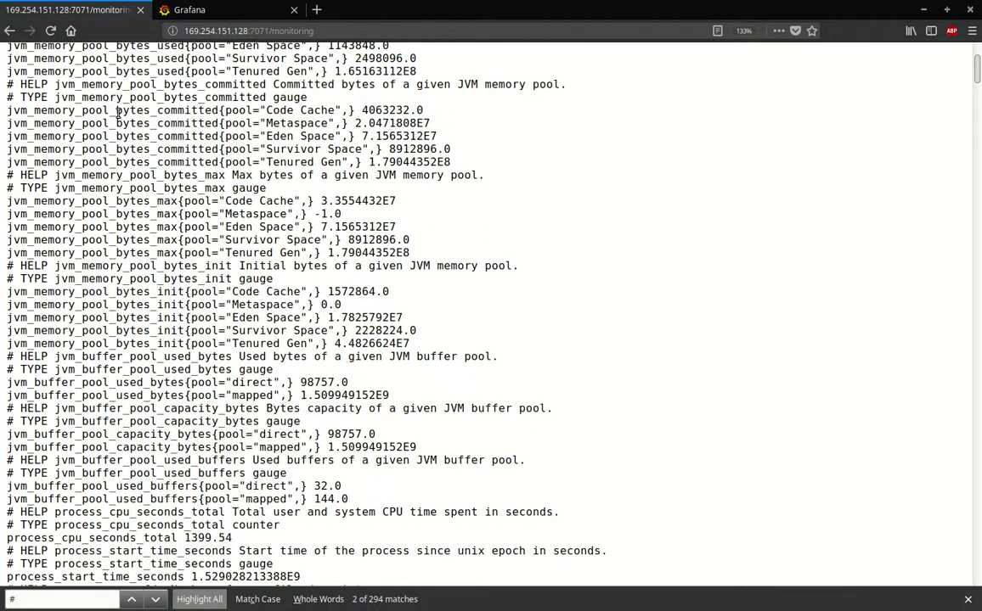
left_click_drag(115, 109, 326, 175)
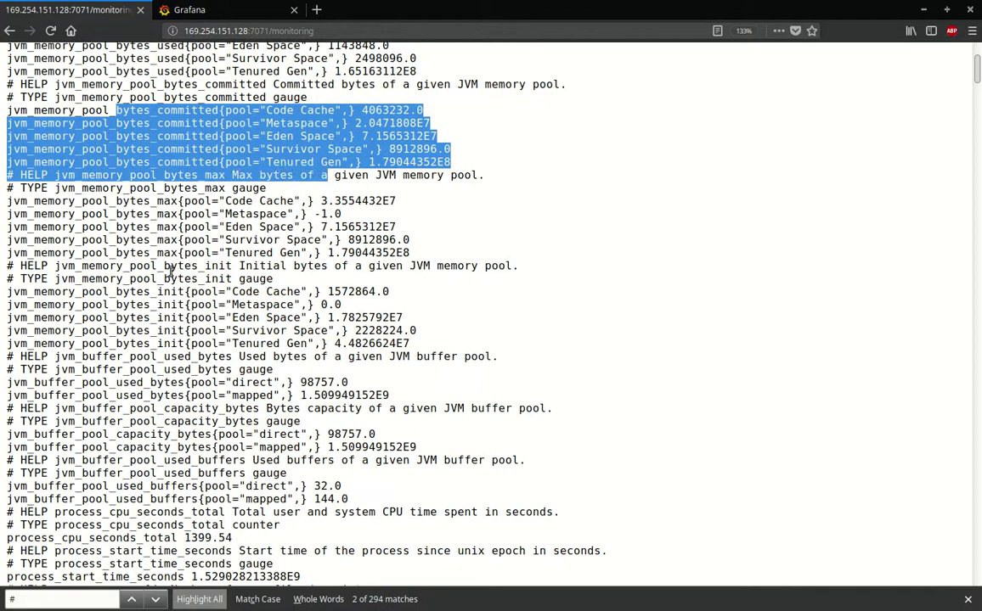
Sign in to Grafana using the administrator login saved in Firefox's dropdown
left_click(204, 11)
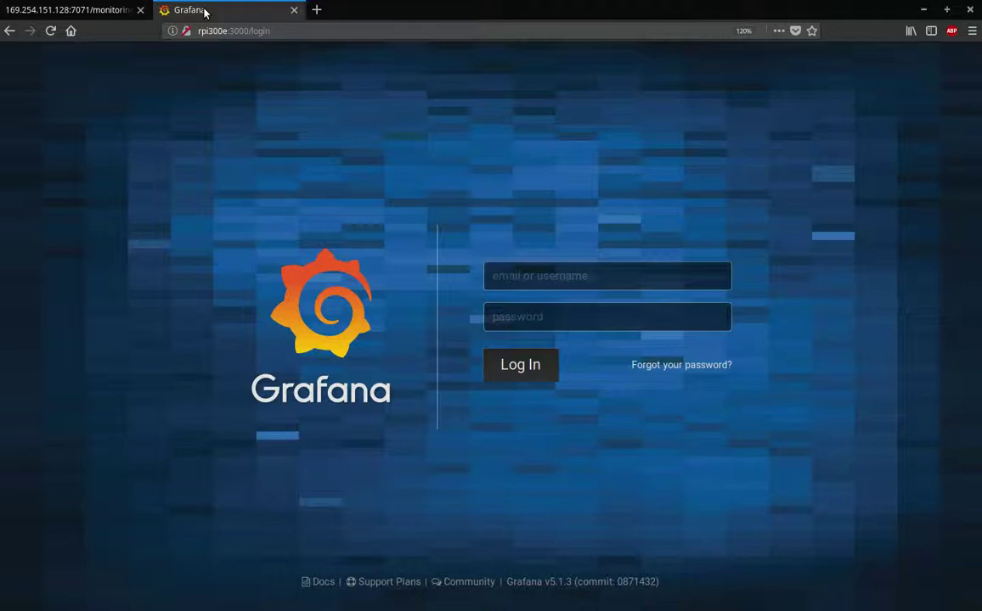
left_click(553, 278)
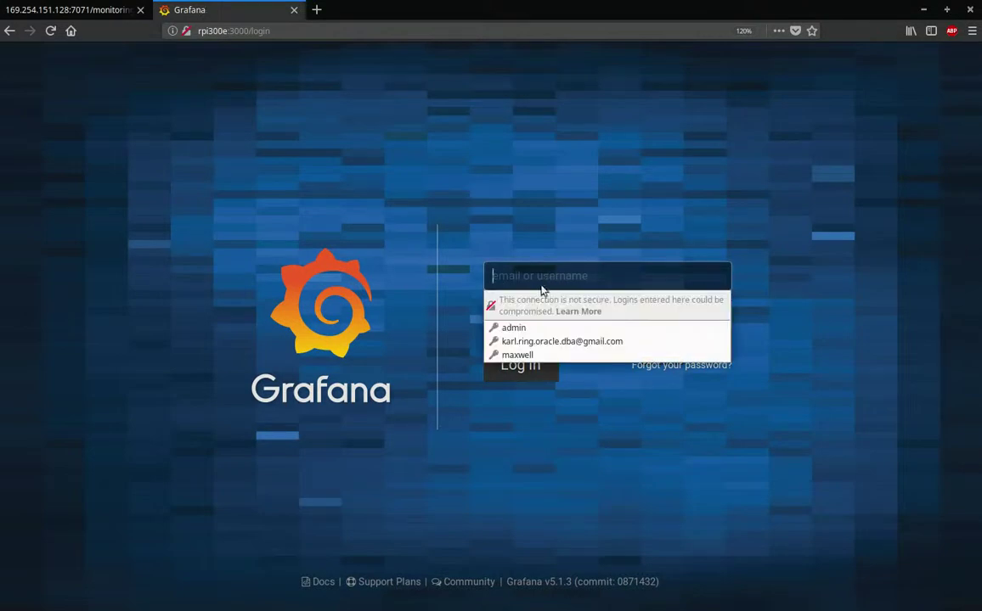
left_click(514, 326)
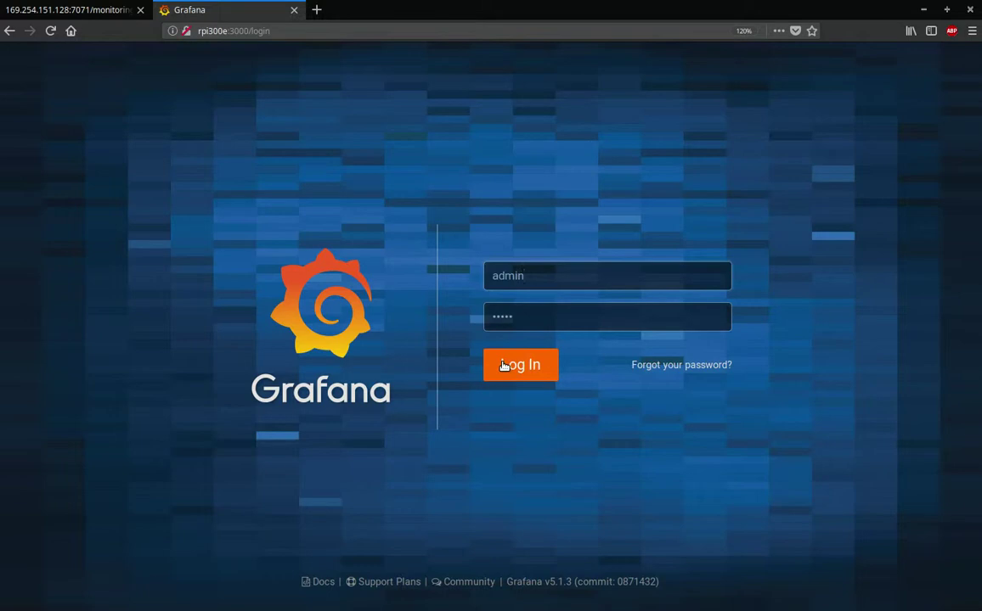
left_click(509, 367)
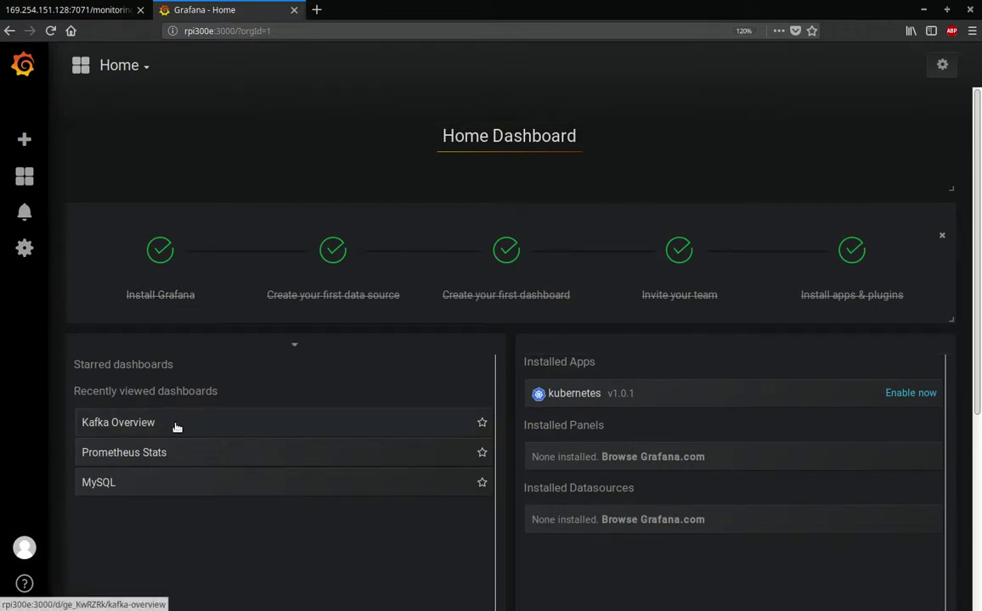
mouse_move(26, 247)
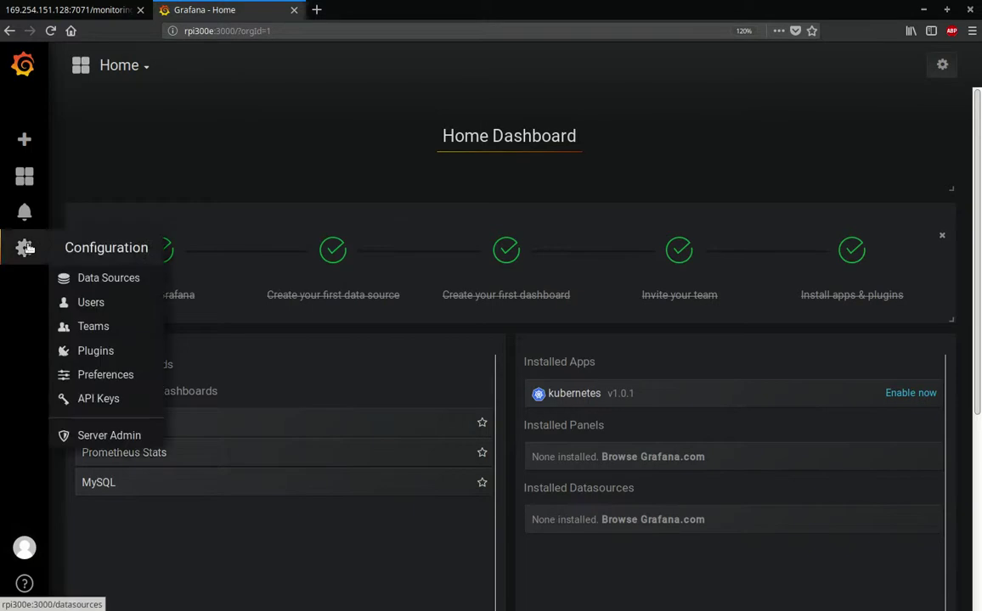
Check the Add data source type list, then return to the four Prometheus sources for rpi300e–rpi303e
left_click(91, 283)
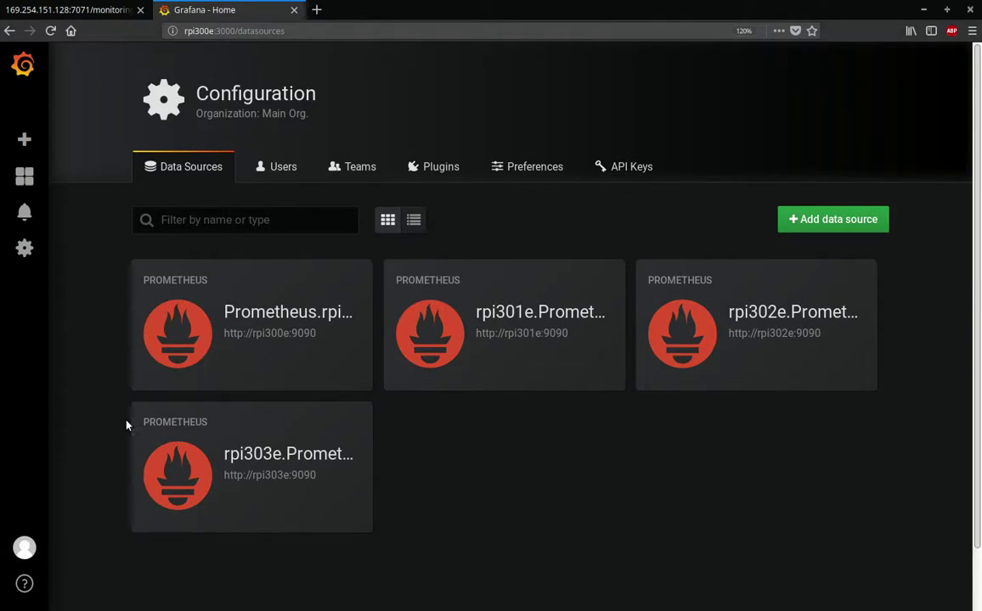
left_click(828, 221)
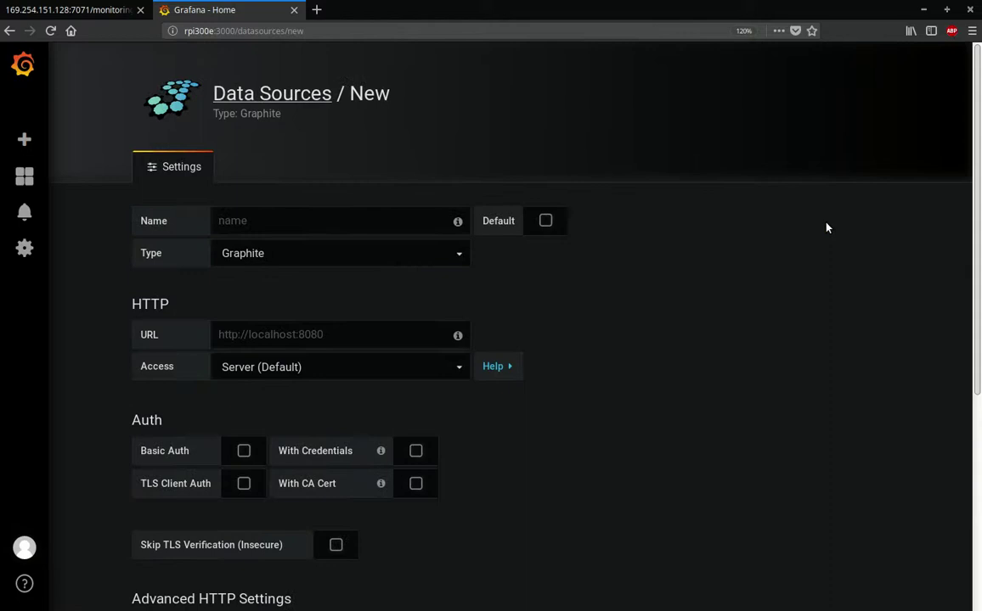
left_click(354, 257)
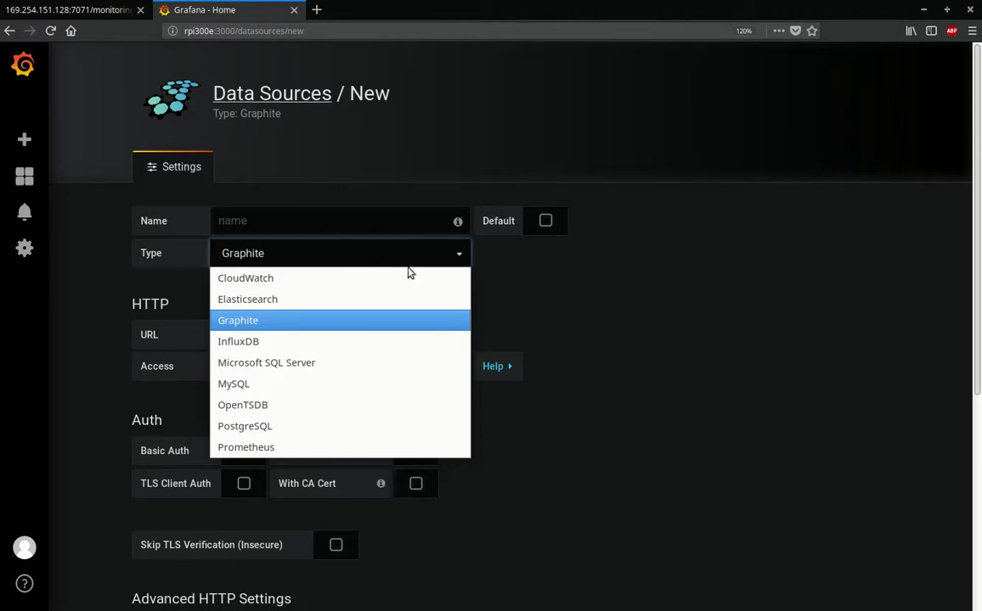
left_click(577, 333)
left_click(228, 94)
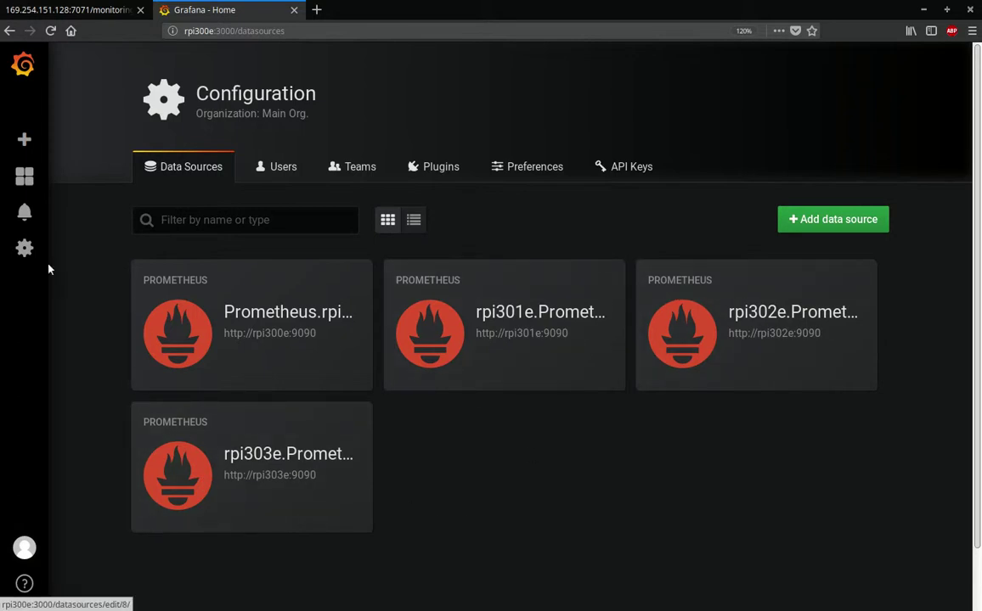
mouse_move(22, 184)
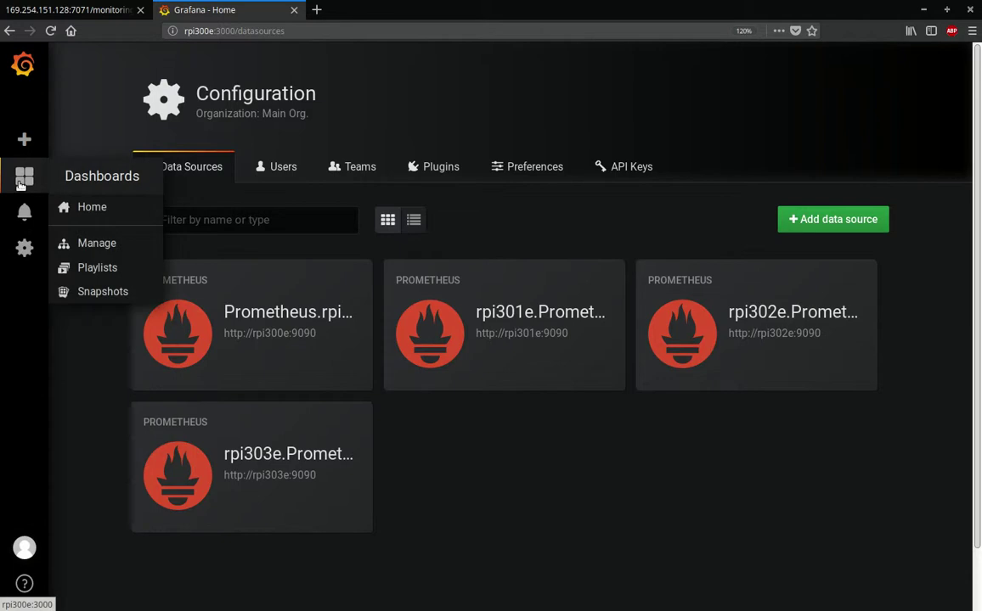
Tick Kafka Overview and MySQL in Manage dashboards, then create a new empty dashboard
left_click(107, 214)
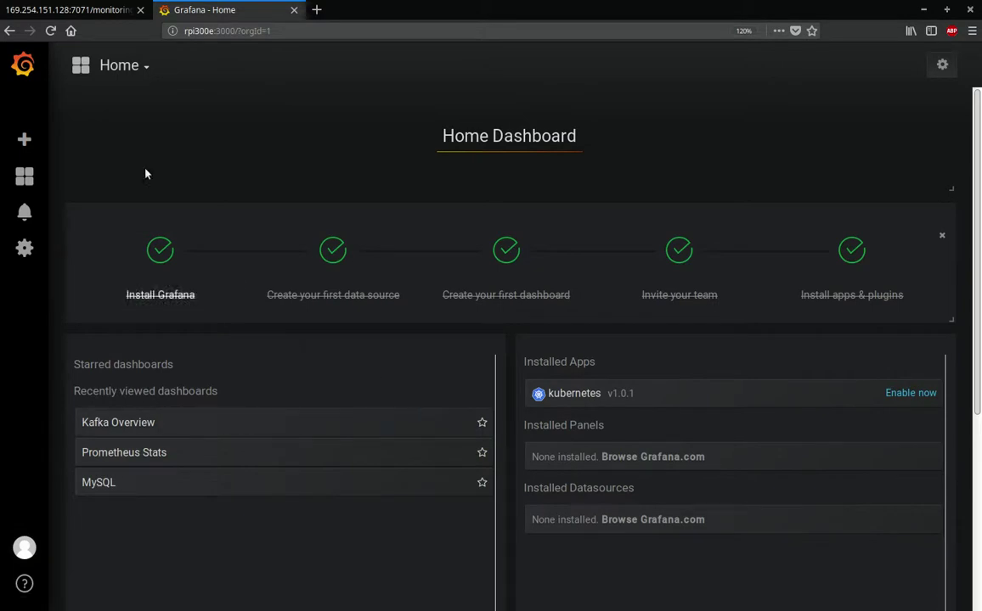
mouse_move(22, 180)
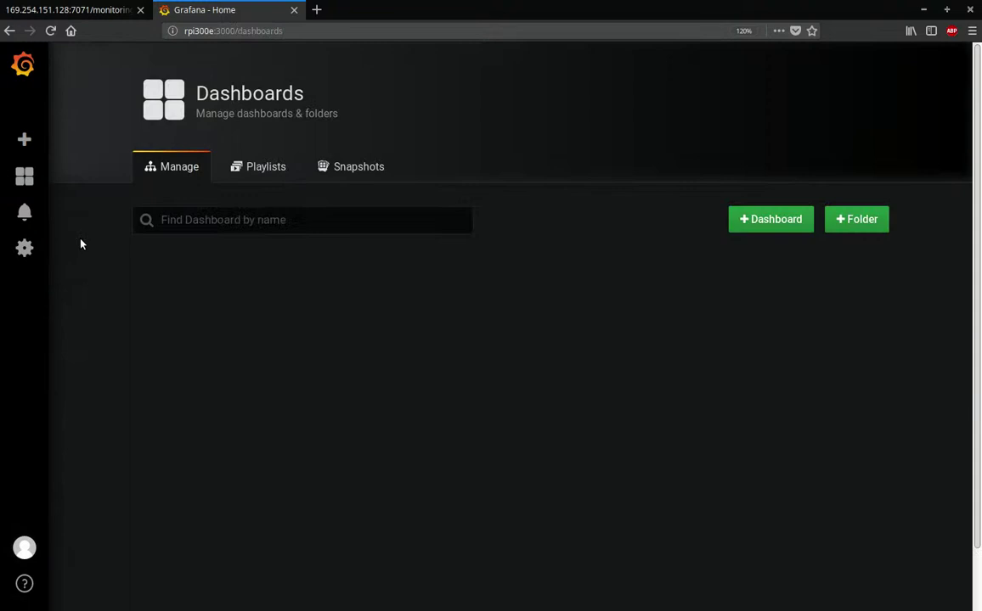
left_click(153, 339)
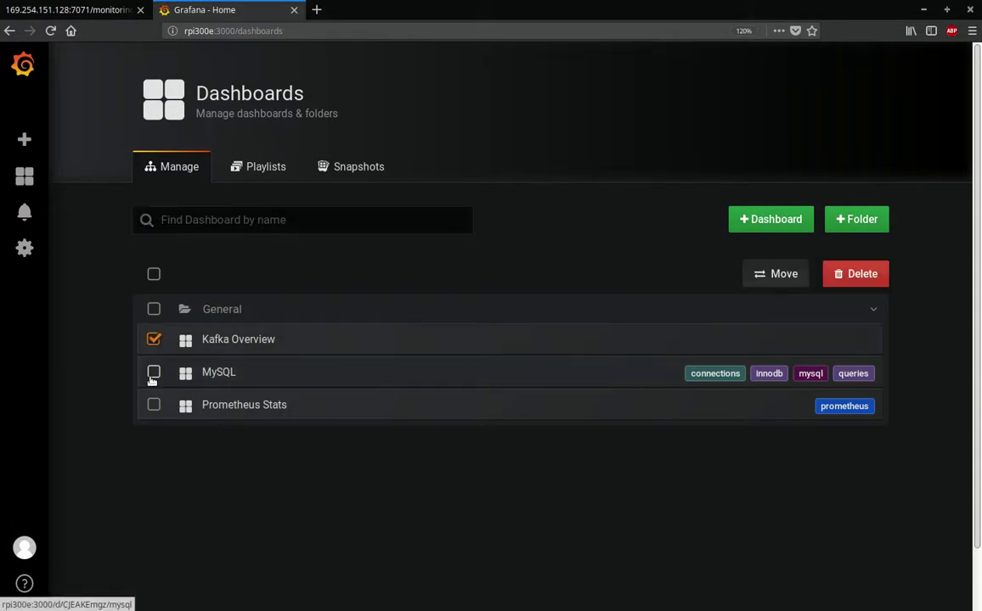
left_click(153, 374)
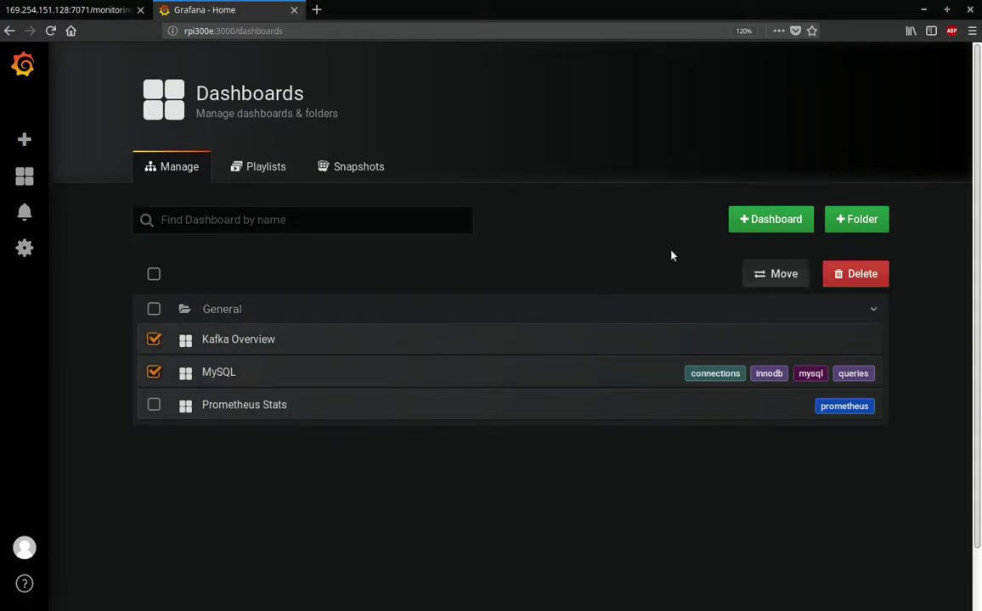
left_click(762, 224)
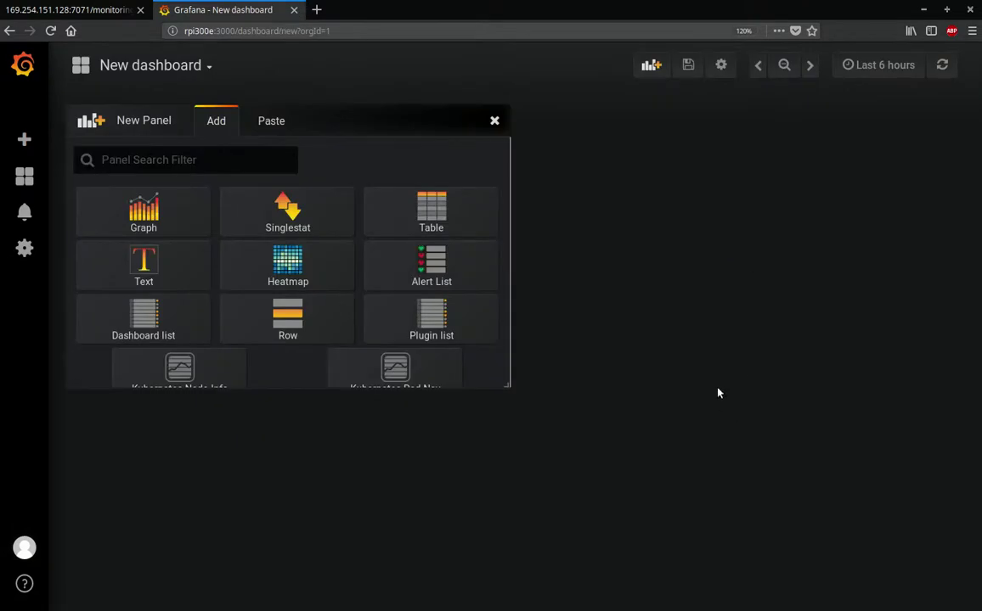
Open the Import dashboard page without importing, then go back to the Home Dashboard
left_click(204, 67)
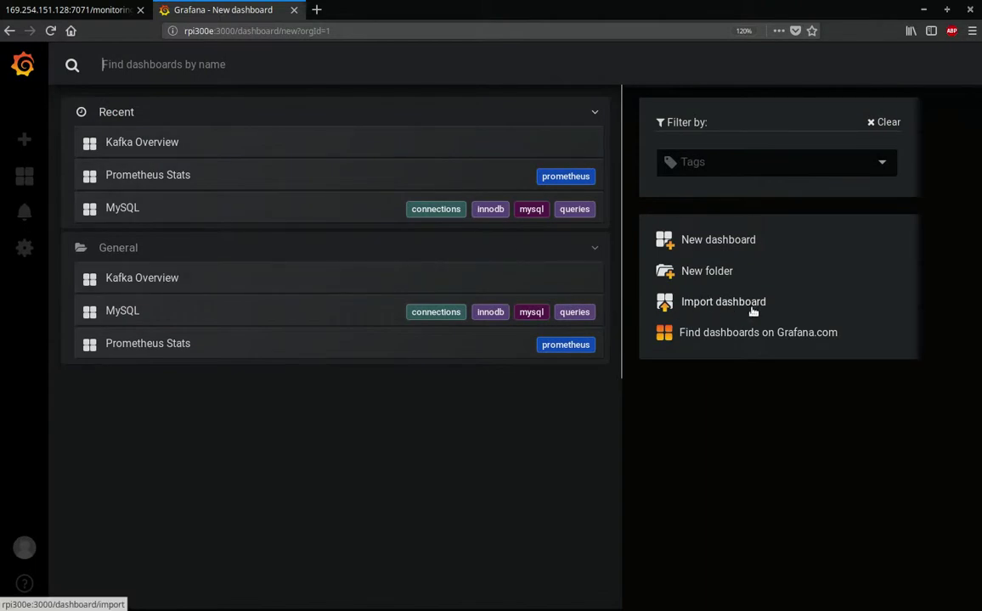
left_click(698, 303)
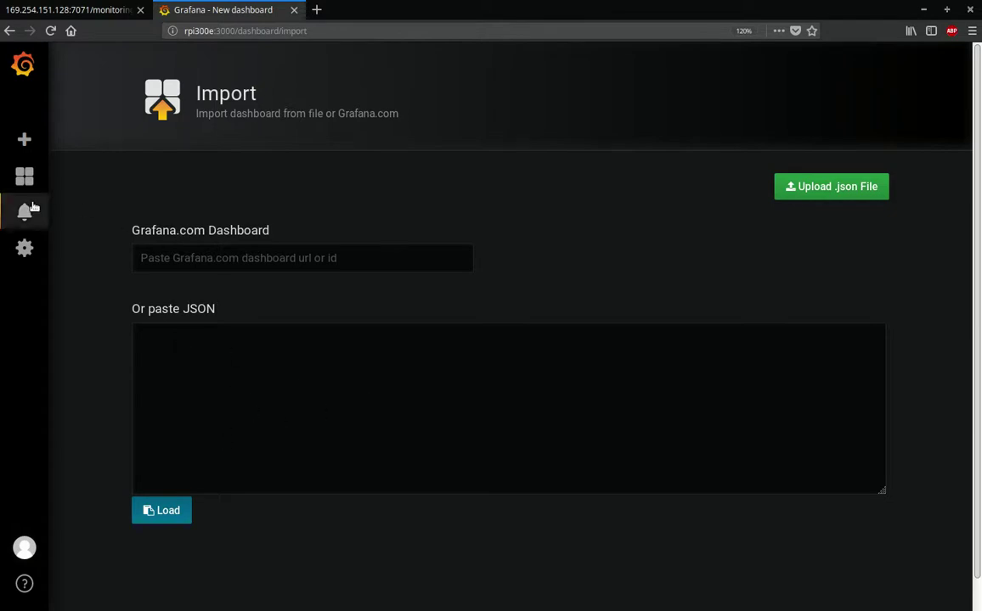
mouse_move(24, 214)
mouse_move(24, 176)
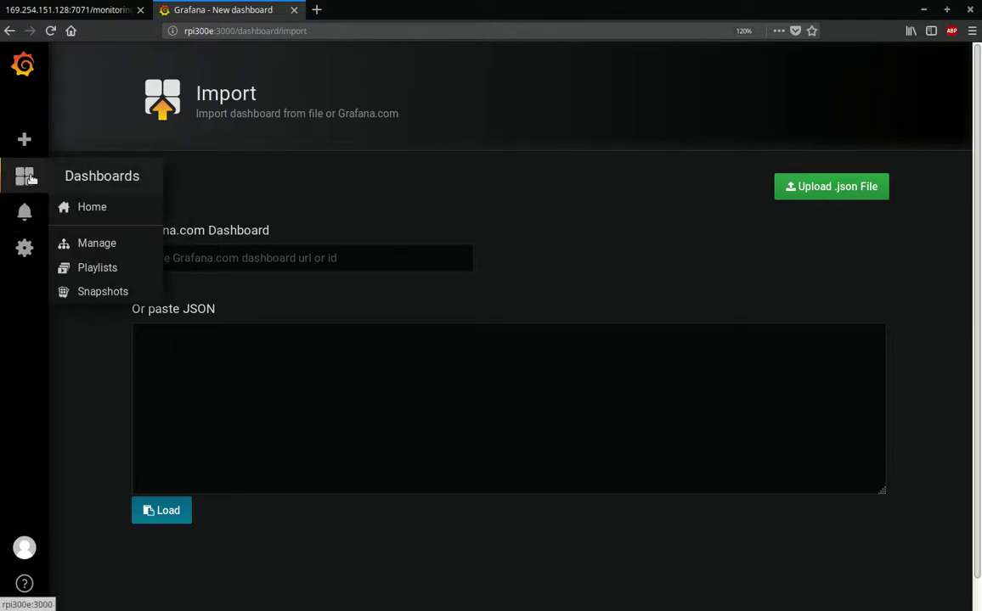
left_click(103, 207)
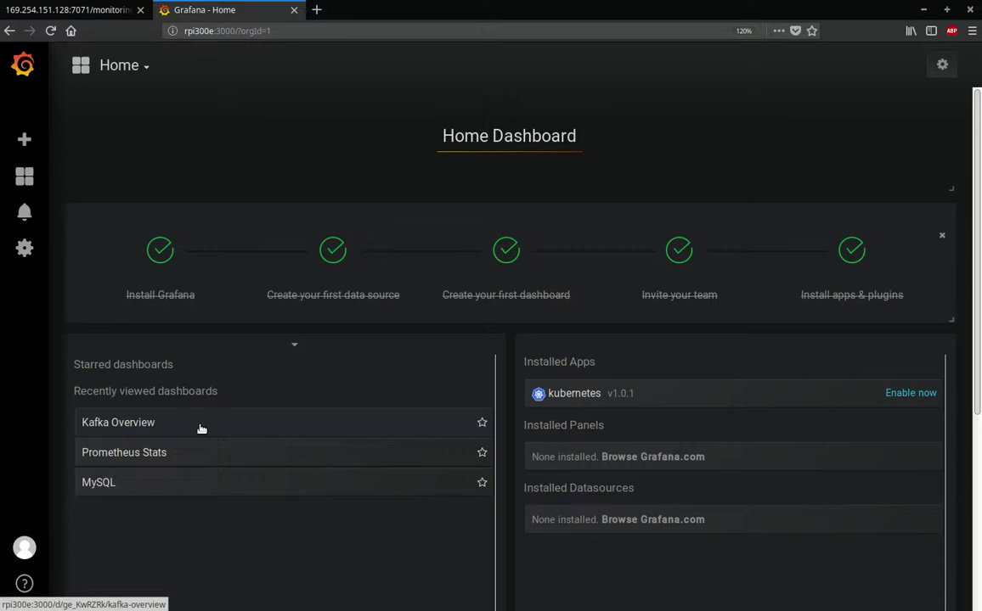
Open Kafka Overview and isolate legend series in Messages In Per Topic, ending on maxwell_rpi301e
left_click(152, 427)
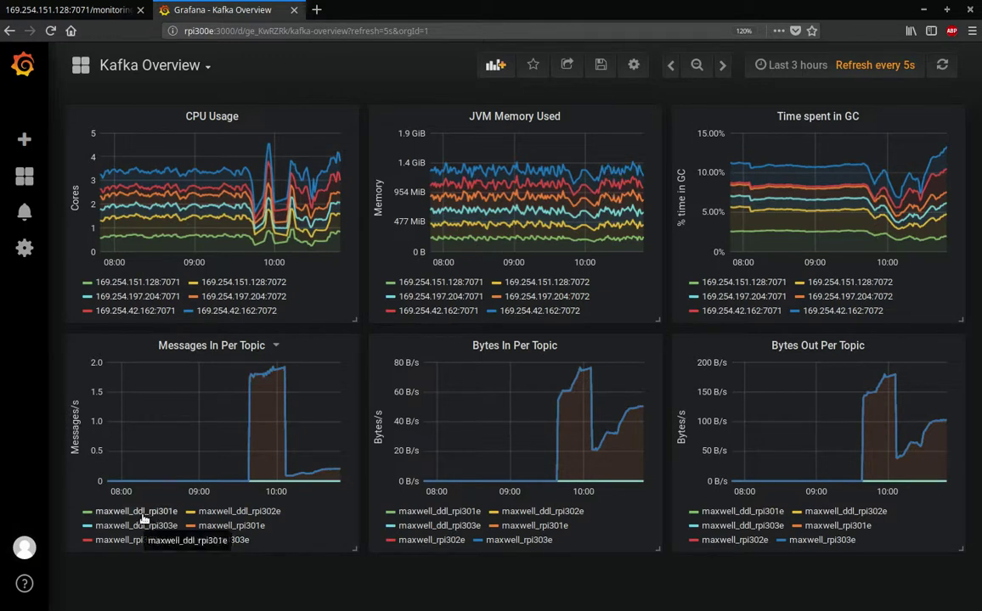
left_click(225, 528)
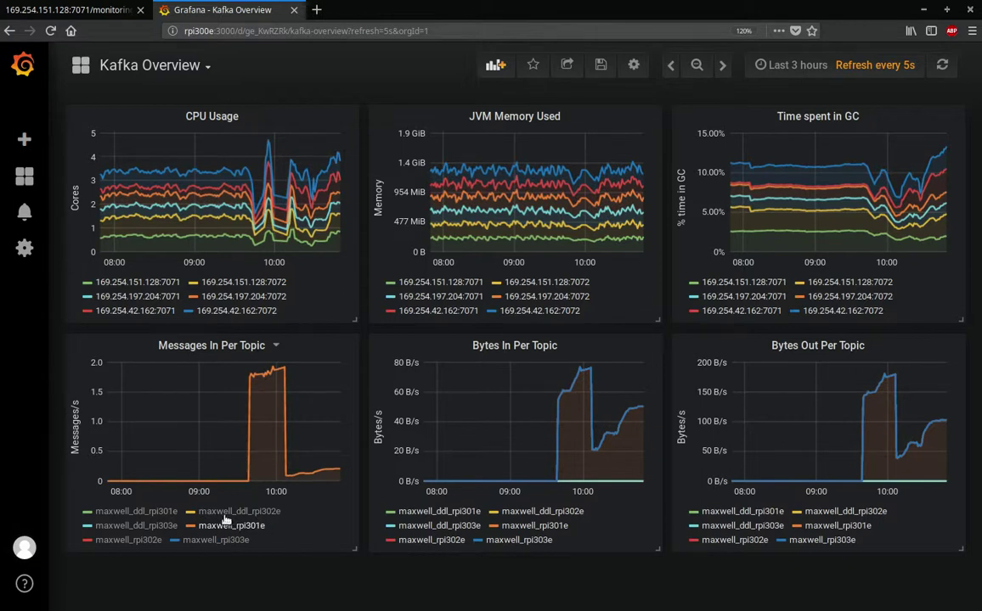
left_click(226, 512)
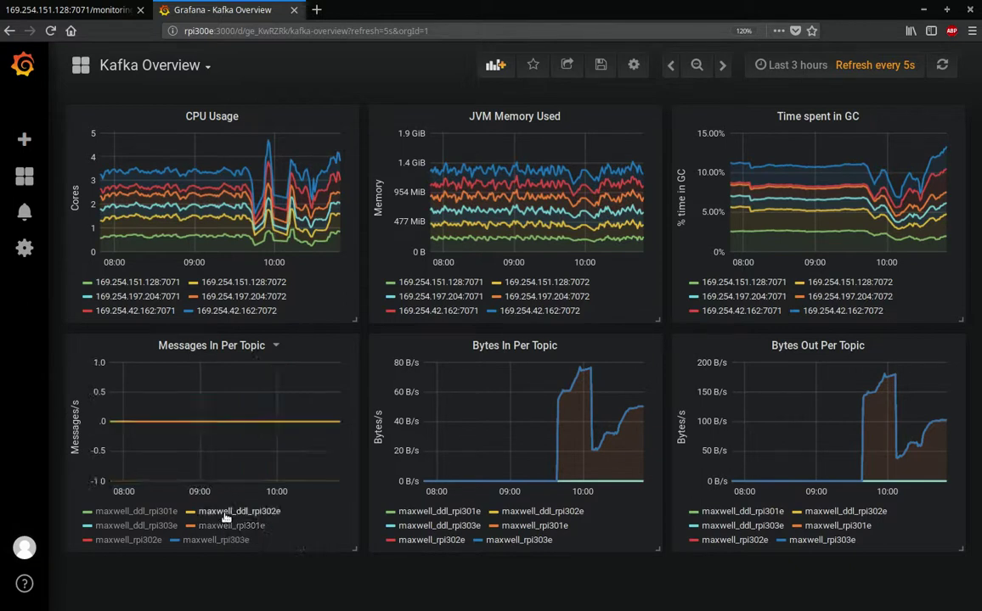
left_click(102, 512)
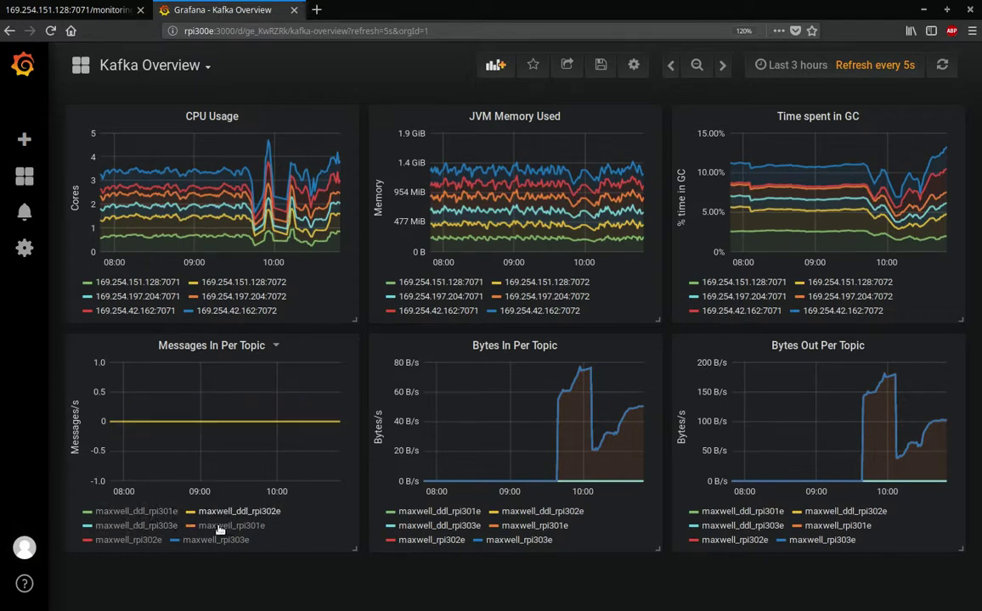
left_click(223, 526)
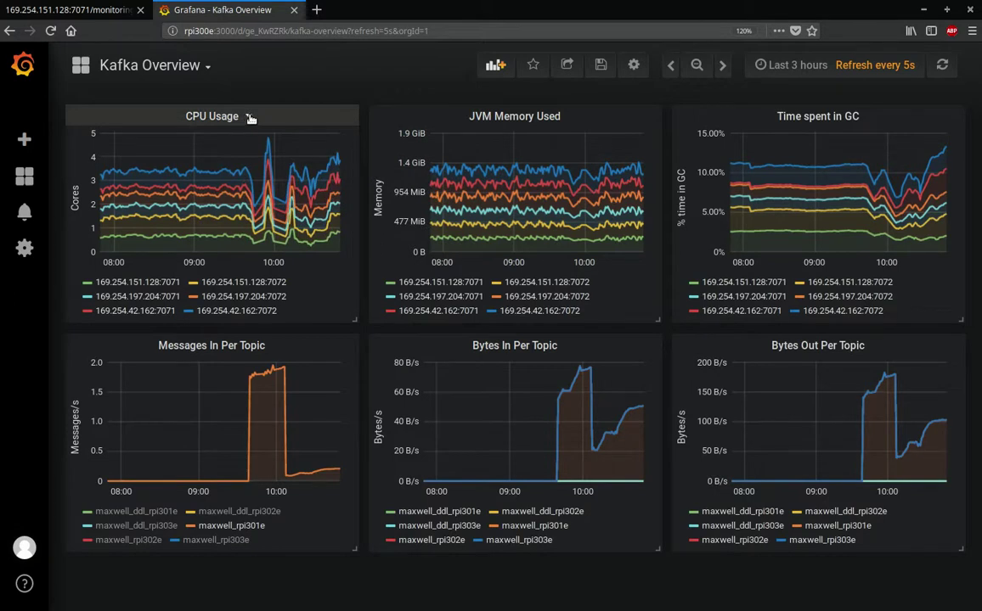
Open the CPU Usage panel in edit mode on its Display settings
left_click(249, 117)
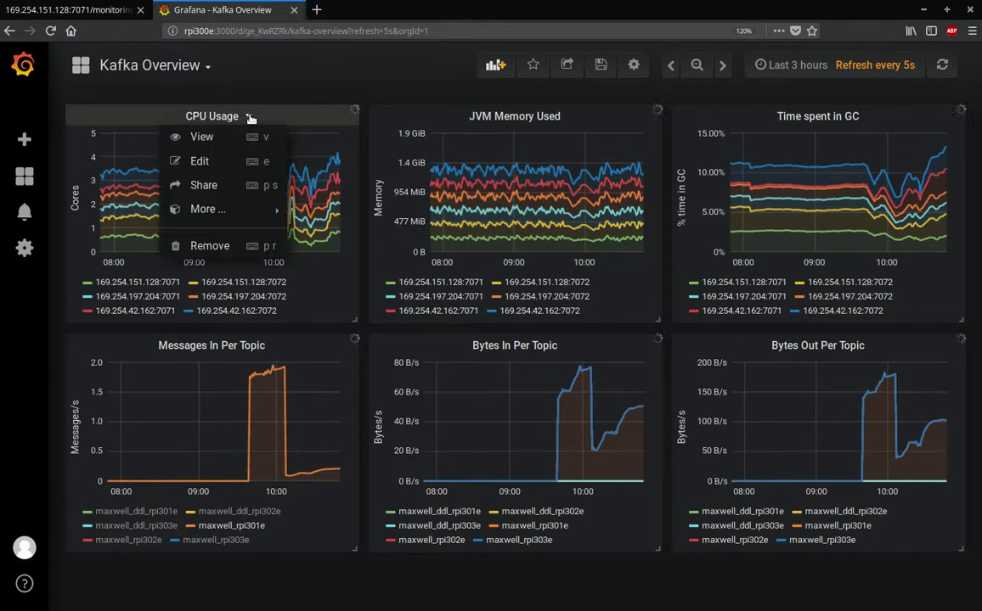
left_click(204, 162)
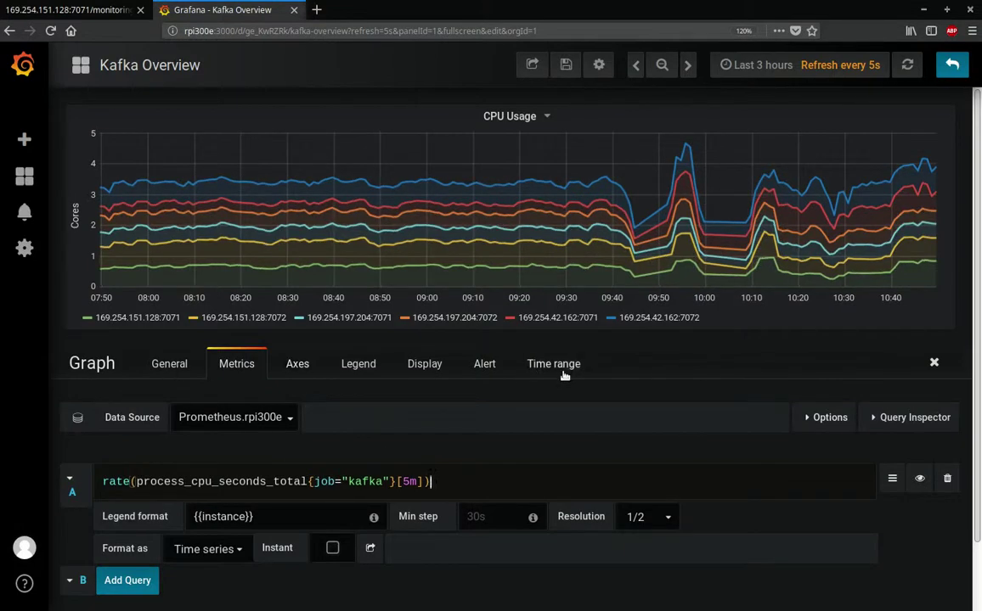
left_click(423, 365)
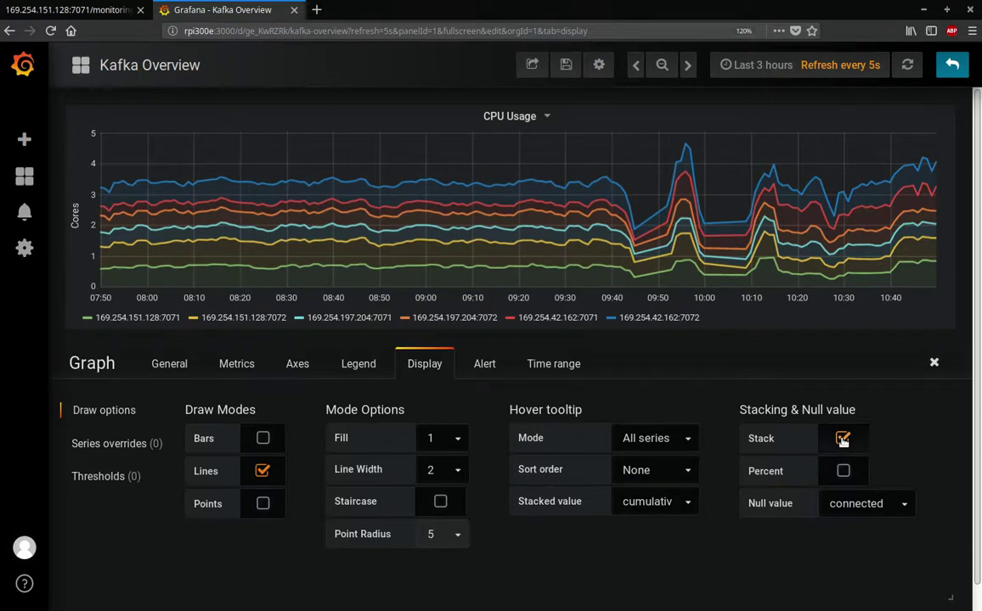
Turn CPU line stacking off and on twice, leave it stacked, and show the Prometheus query
left_click(843, 439)
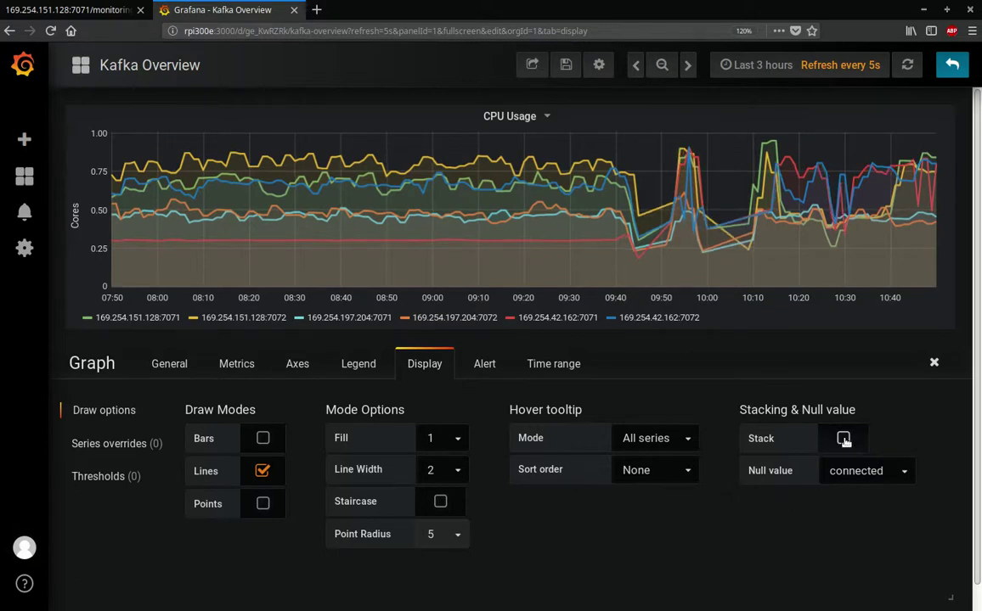
left_click(843, 439)
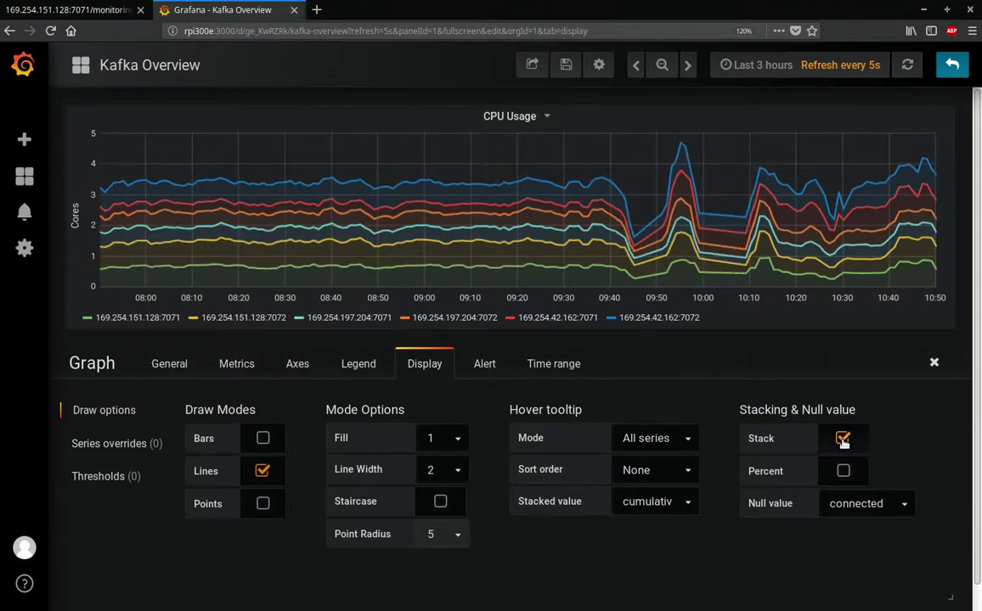
left_click(843, 439)
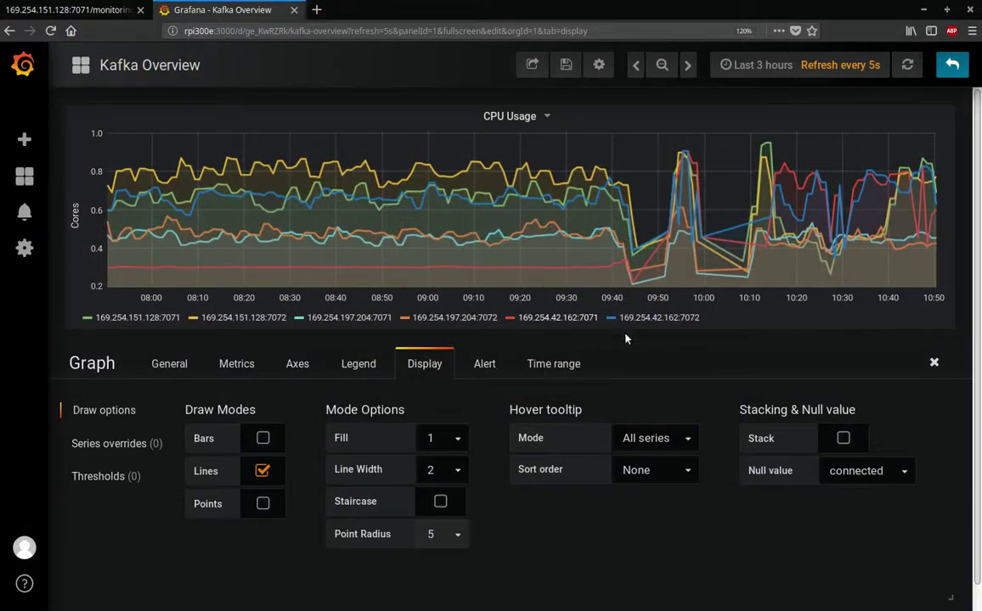
left_click(842, 439)
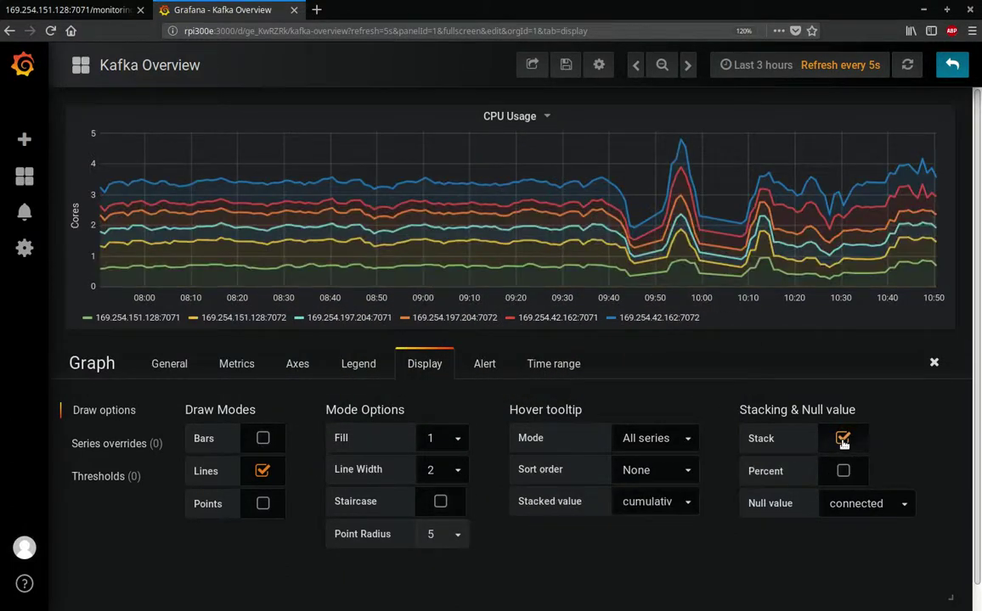
left_click(236, 364)
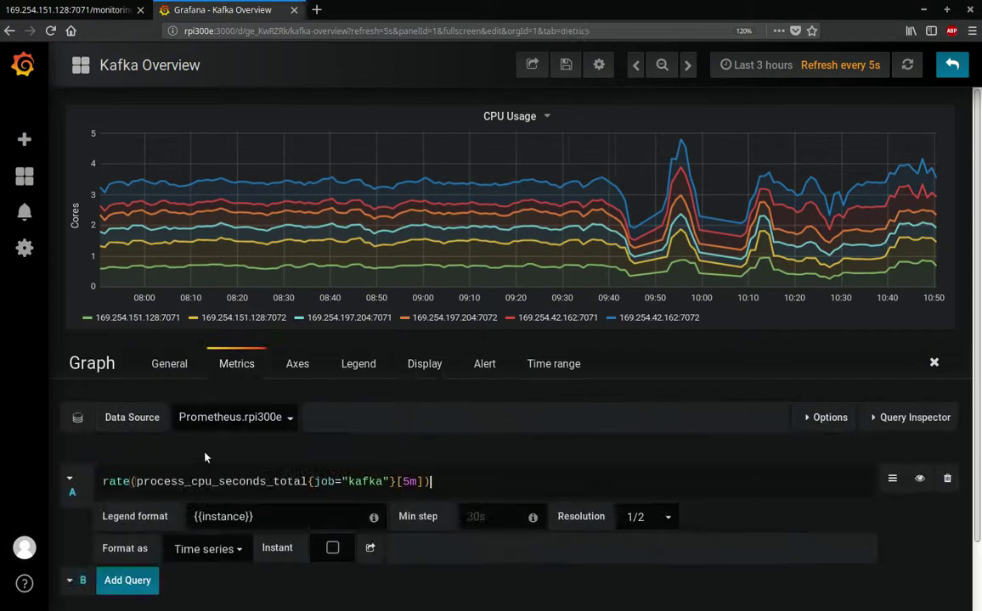
Change the CPU query's rate window to [30m] and select the process_cpu_seconds_total metric name
left_click(403, 482)
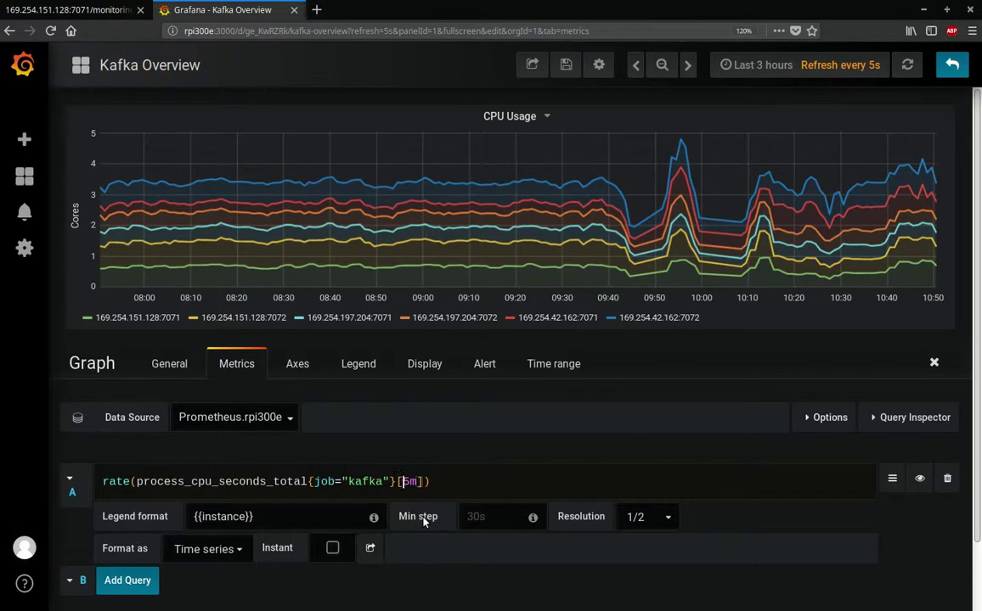
type("30")
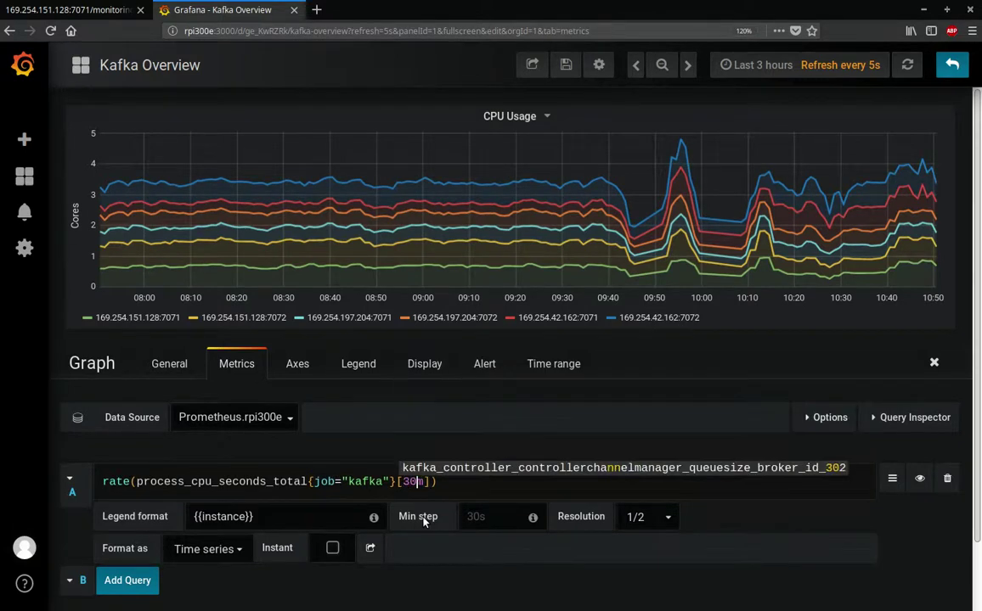
left_click(424, 520)
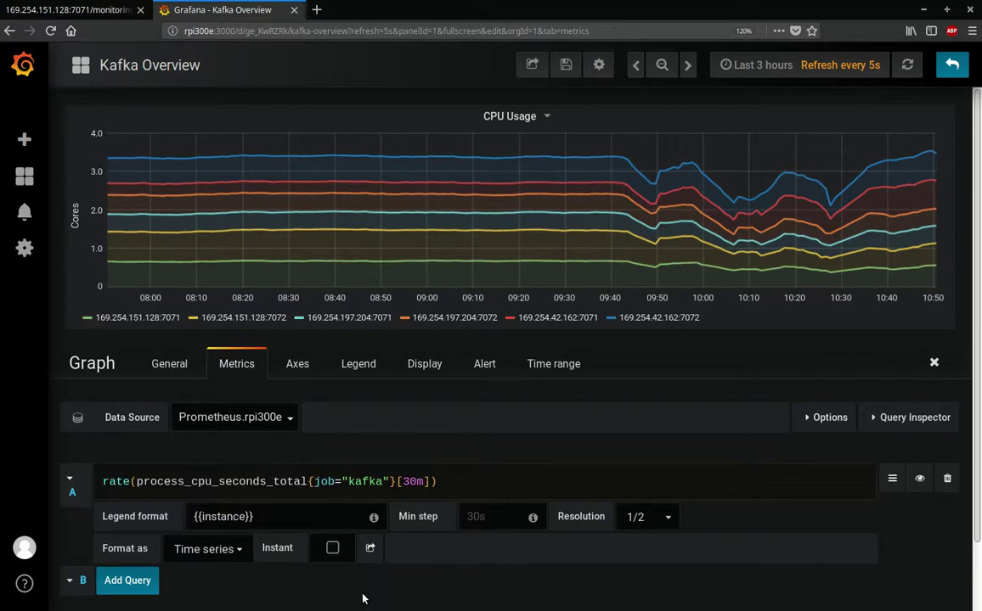
double_click(171, 481)
key("ctrl+c")
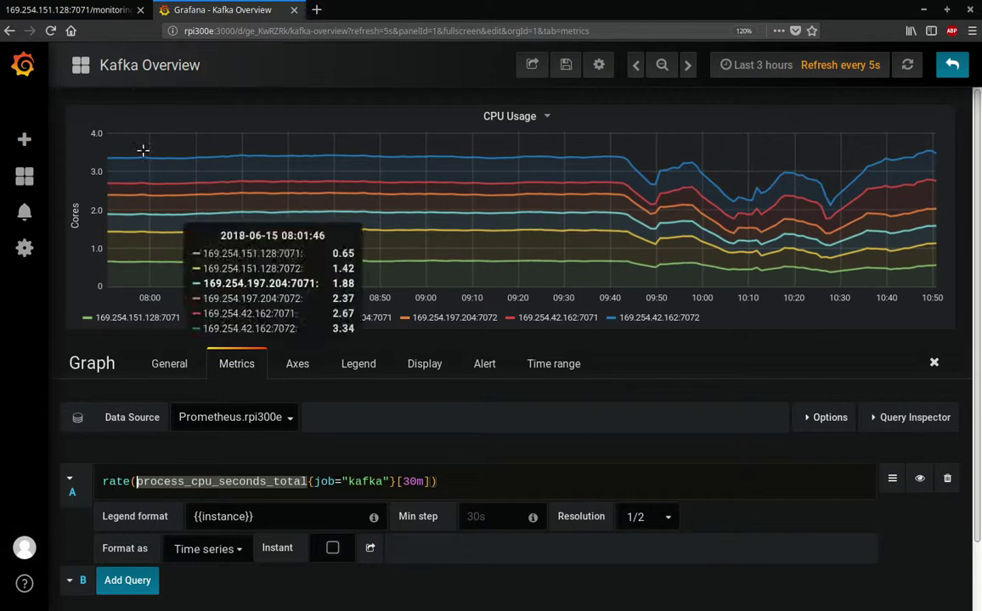
left_click(58, 11)
Find process_cpu_seconds_total on the 7071 monitoring page and select its value 1399.54
left_click(119, 181)
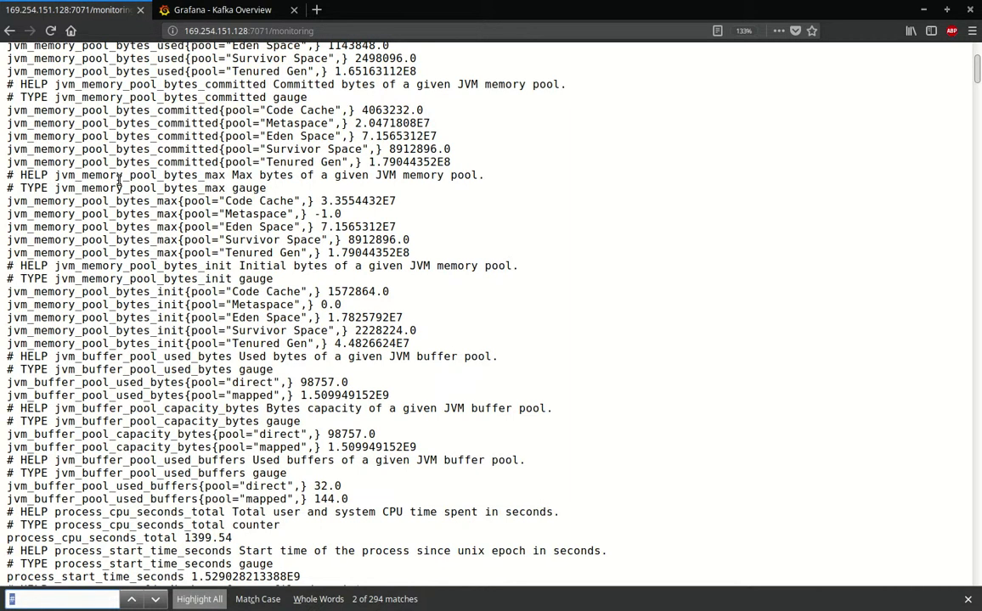
key("ctrl+v")
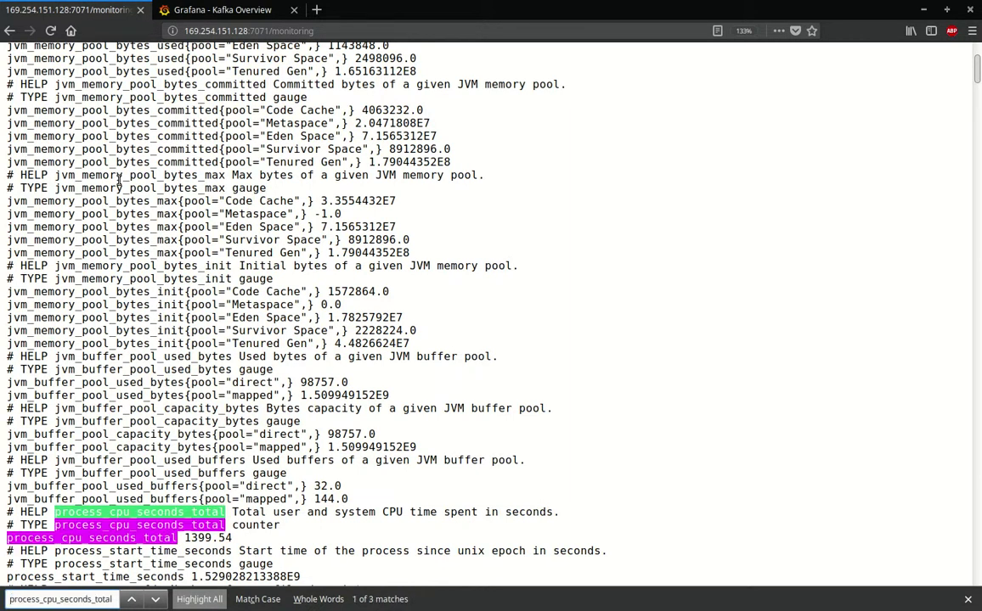
scroll(192, 400, "down", 3)
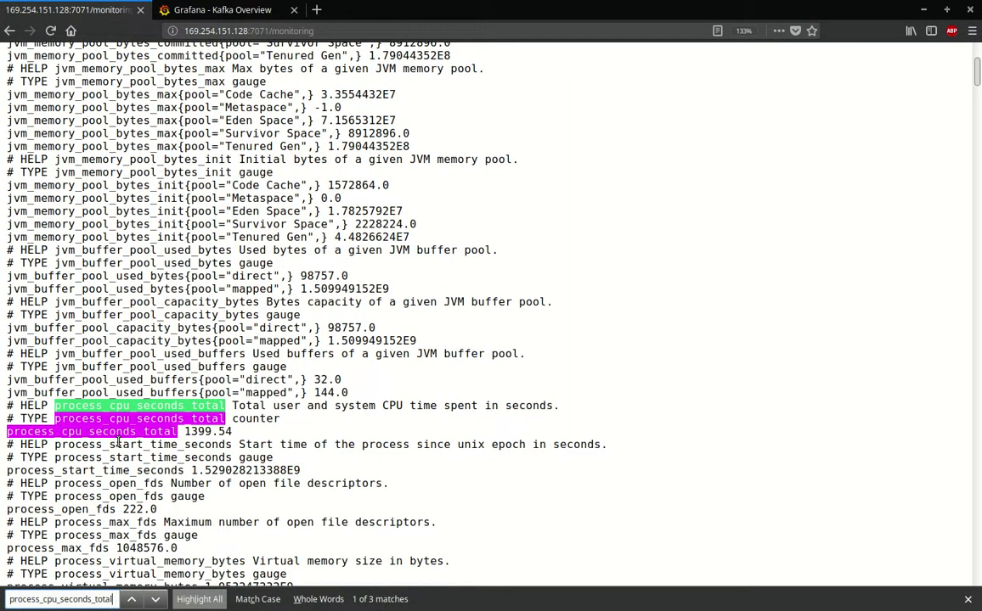
left_click(99, 435)
double_click(196, 432)
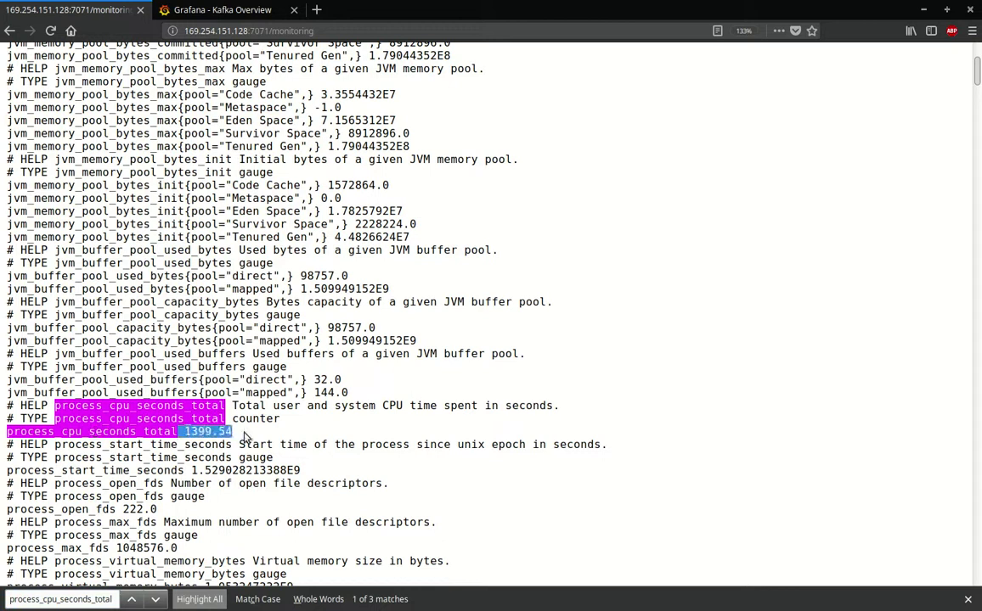
double_click(67, 432)
double_click(66, 431)
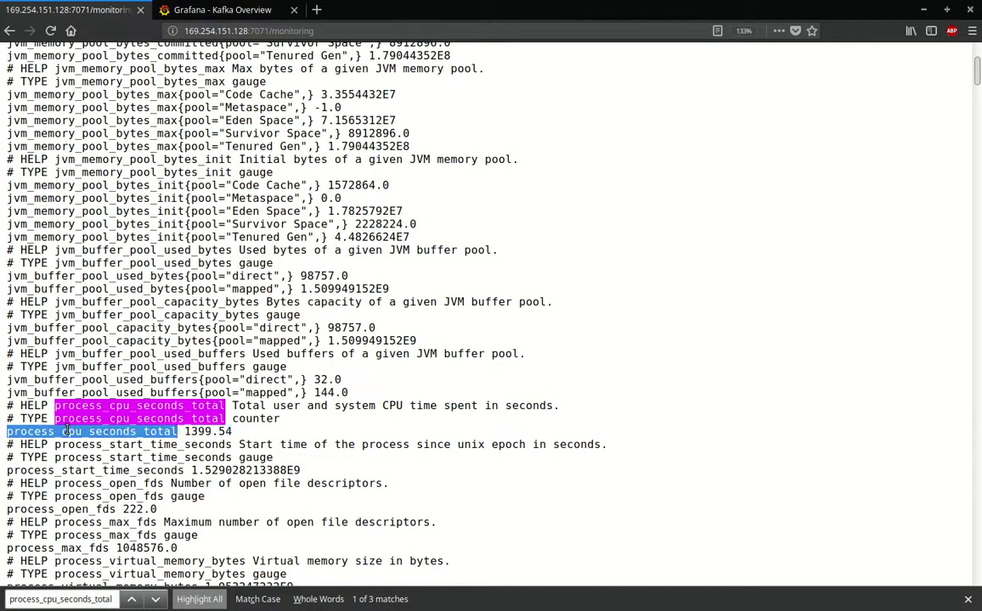
Compare with the metric name in Grafana's query, then scroll further through the raw metrics
key("ctrl+Tab")
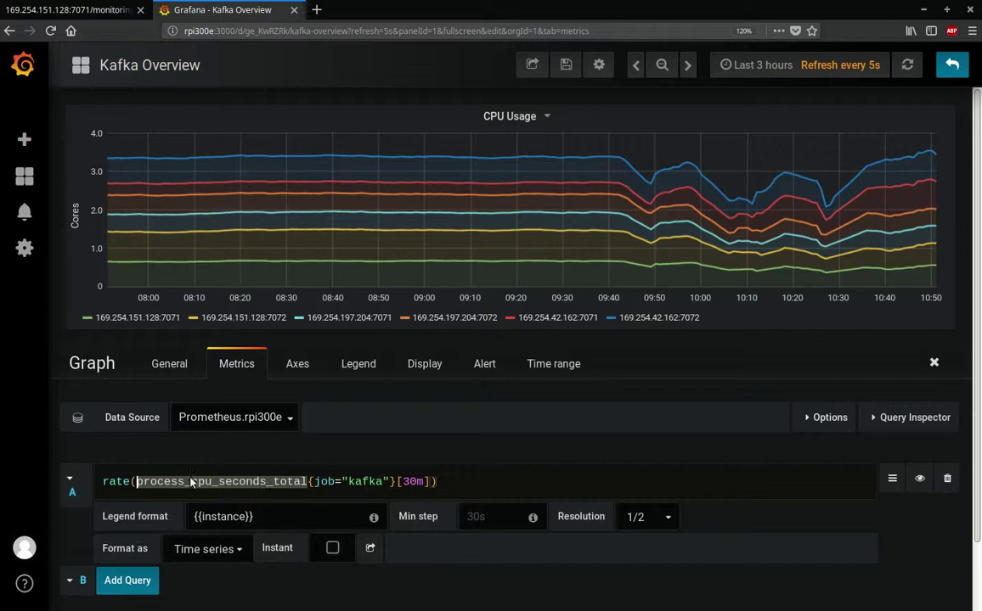
left_click(261, 481)
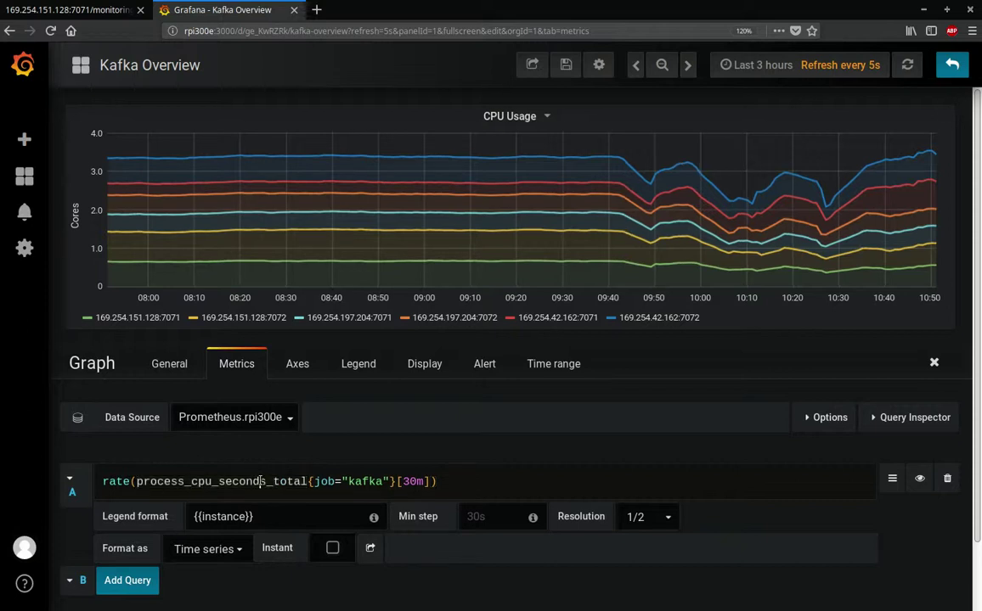
double_click(270, 482)
key("ctrl+c")
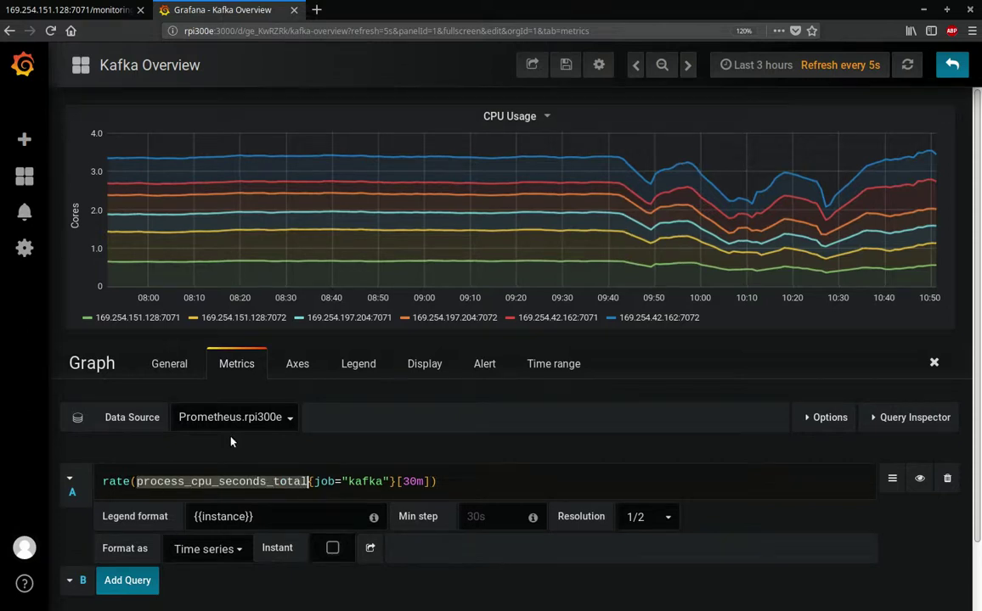
left_click(91, 9)
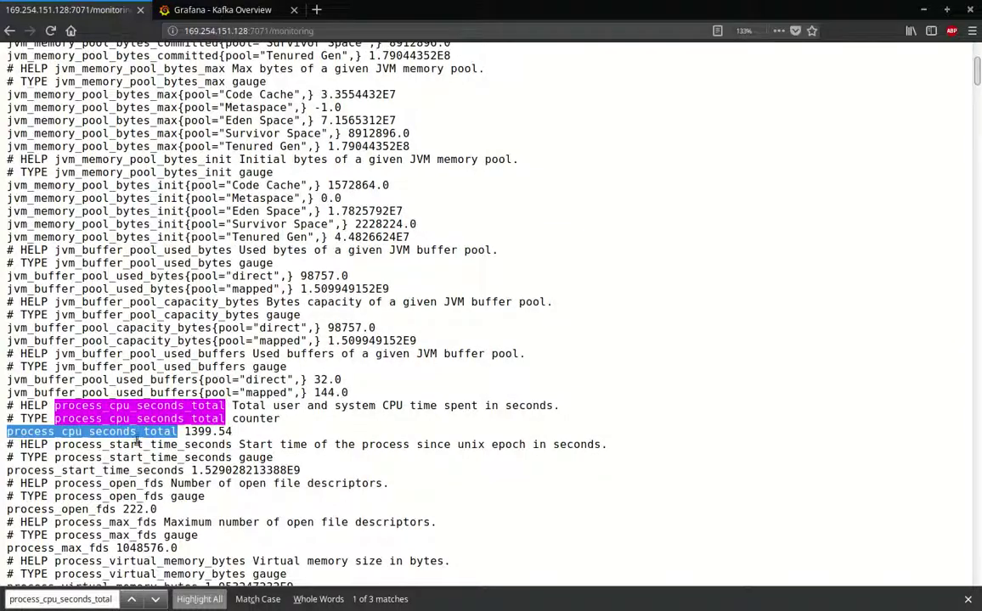
scroll(133, 441, "down", 5)
scroll(136, 443, "down", 6)
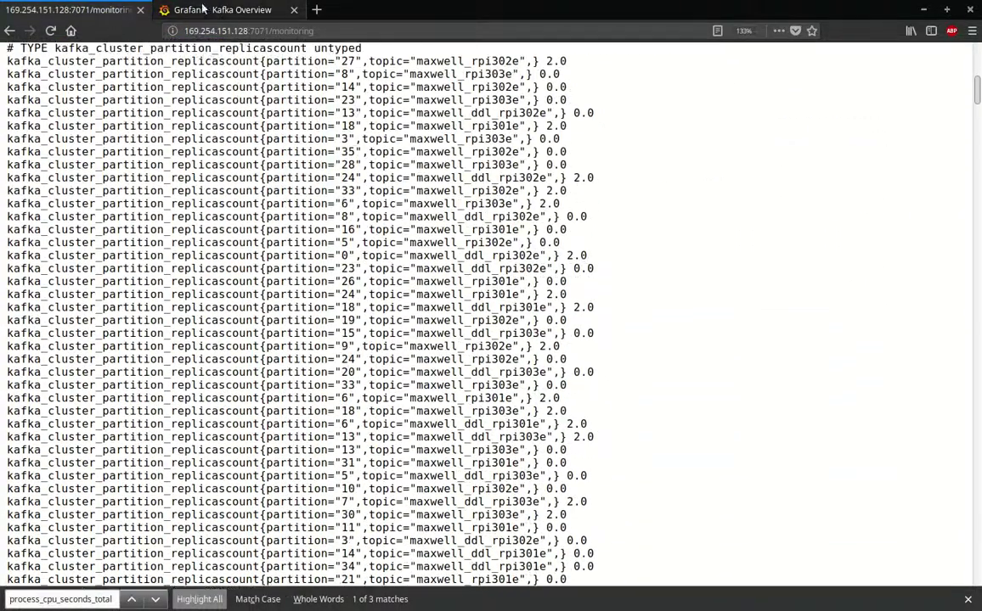
In Prometheus, enter process_cpu_seconds_total as a query expression
scroll(113, 151, "up", 3)
left_click(9, 30)
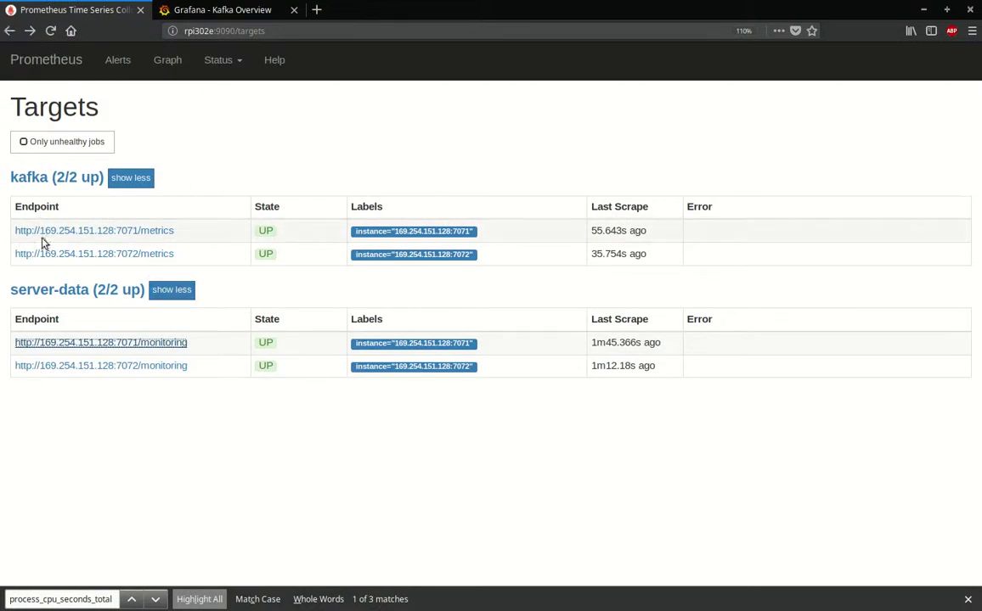
left_click(166, 61)
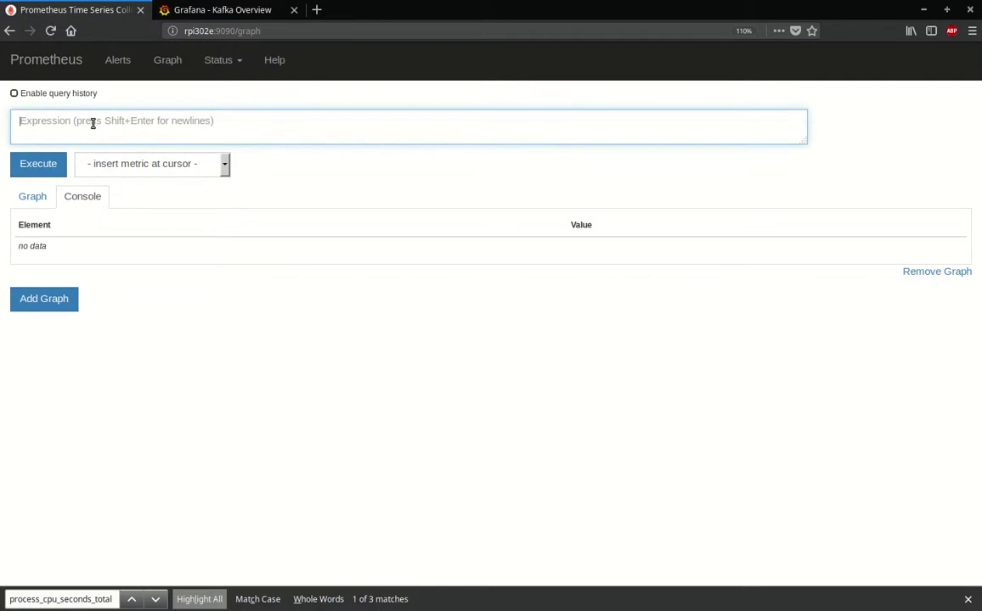
key("ctrl+v")
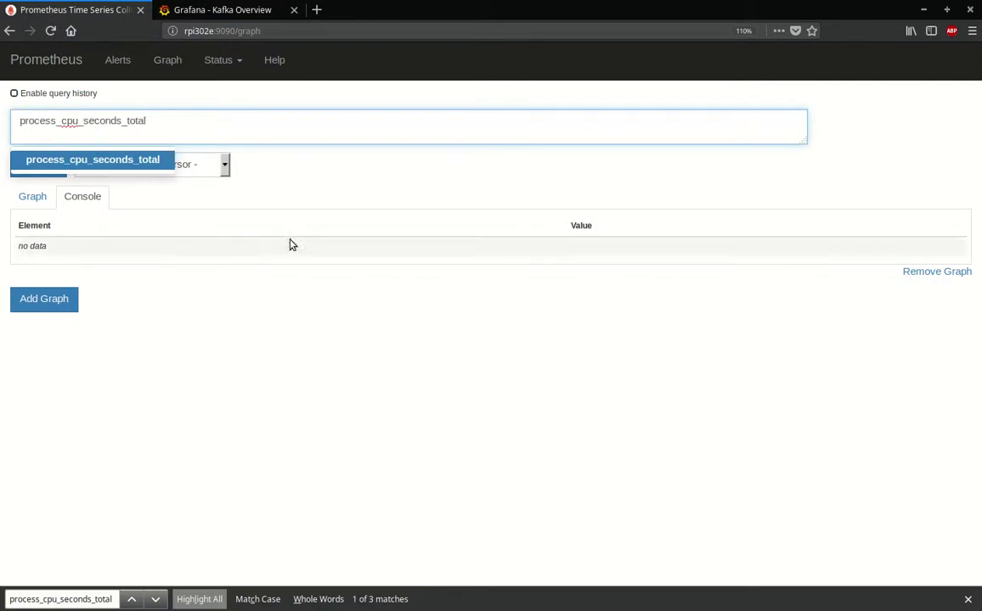
Check it against Grafana's CPU query, graph the expression in Prometheus, and return to Grafana
left_click(205, 9)
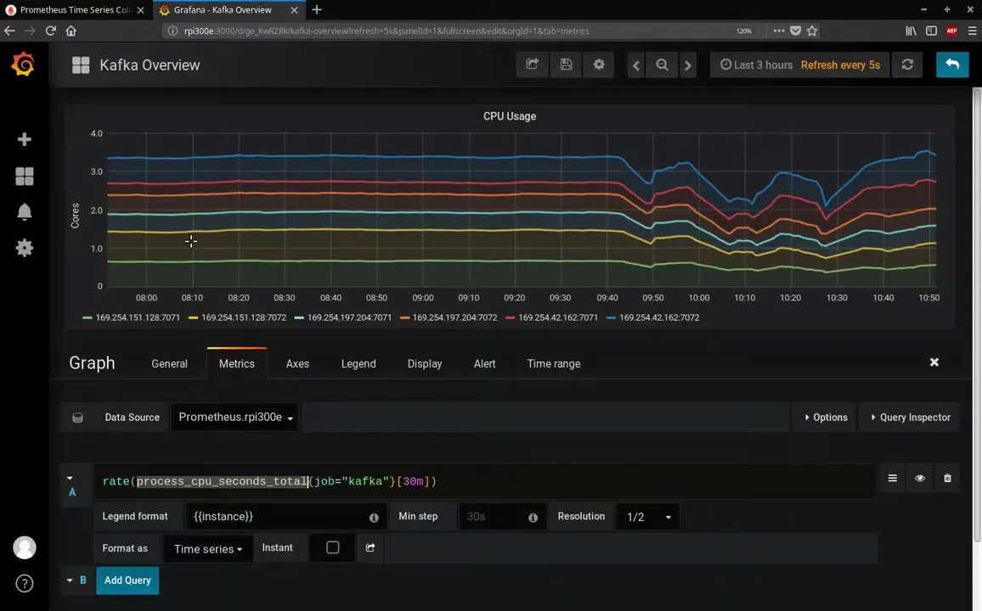
left_click(34, 10)
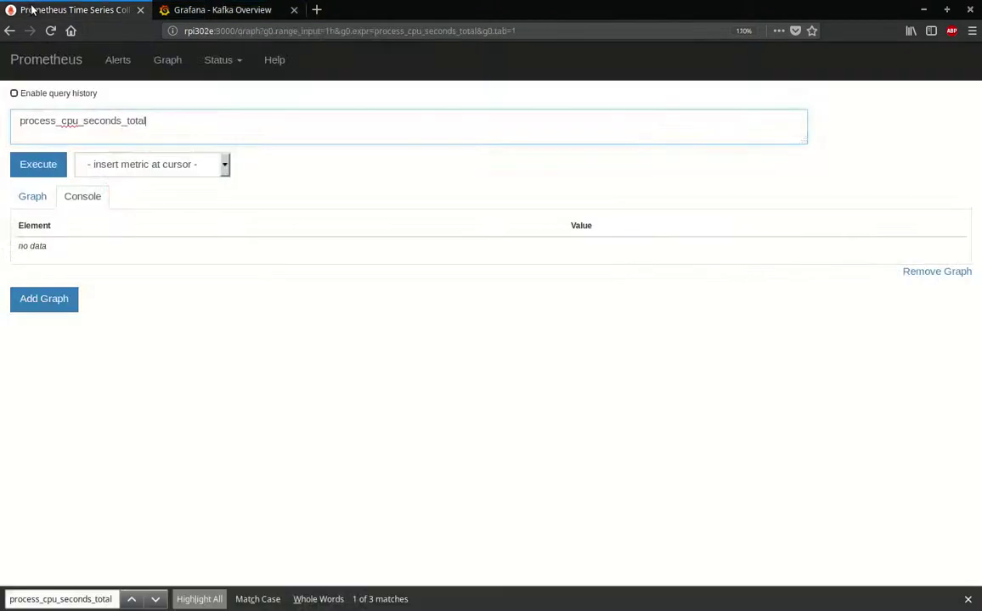
left_click(32, 198)
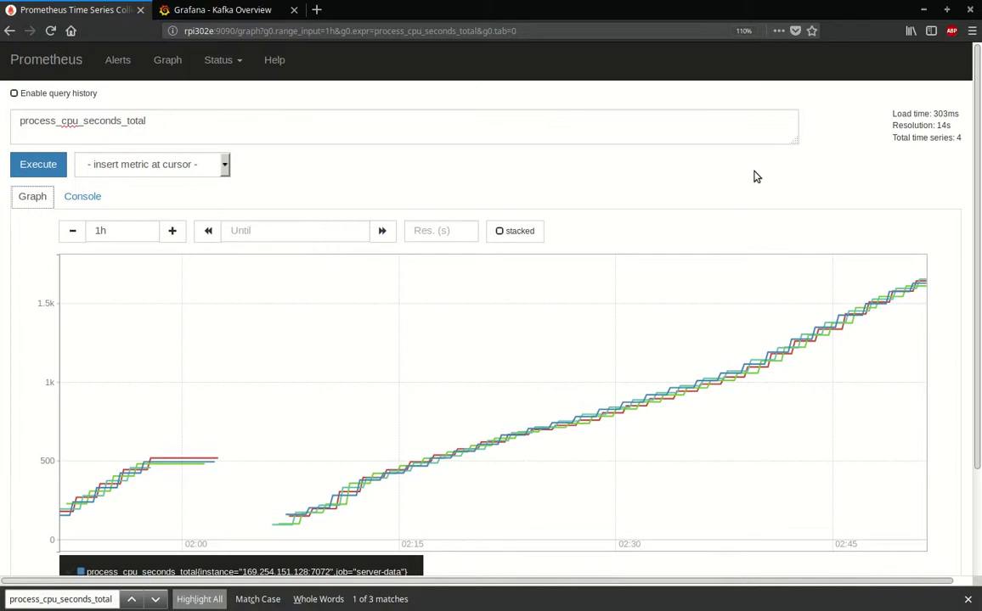
left_click(204, 9)
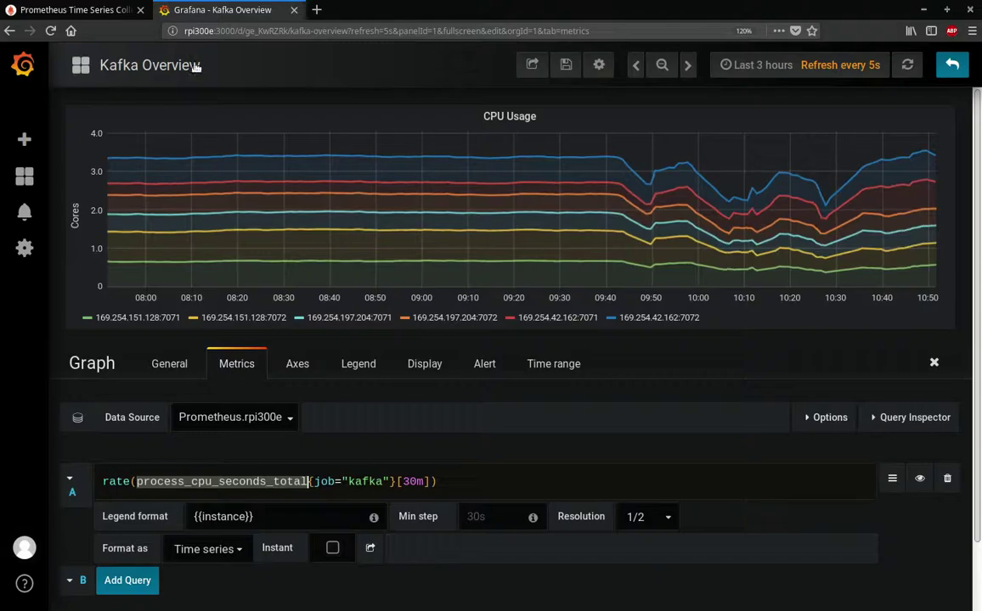
Return to the full dashboard and drag-zoom the graphs to Jun 15, 10:15:38–10:16:38
left_click(952, 64)
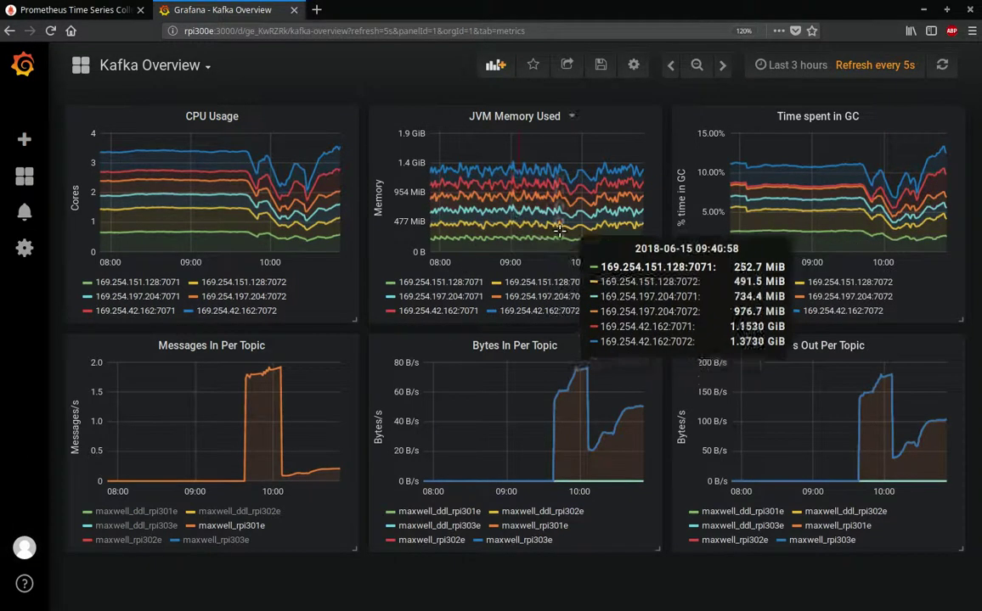
left_click_drag(574, 249, 612, 249)
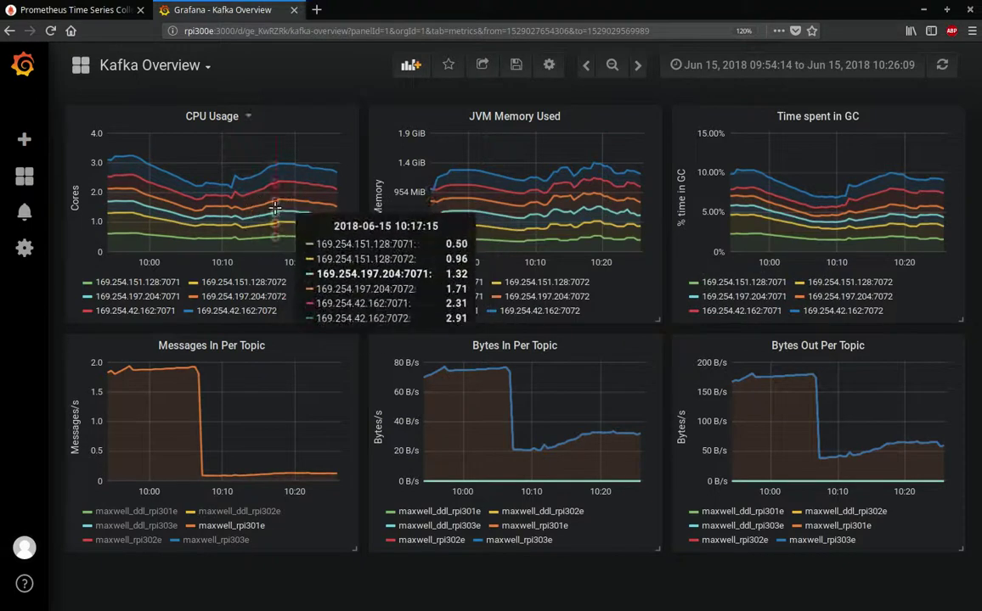
left_click_drag(275, 203, 297, 211)
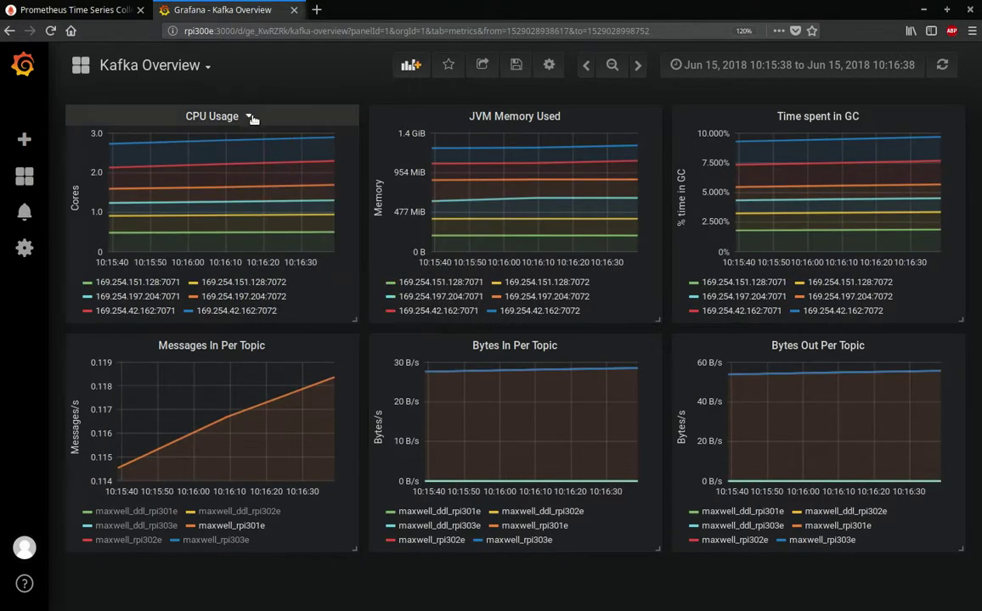
Set the dashboard time range start to now-2h
left_click(779, 73)
left_click(414, 148)
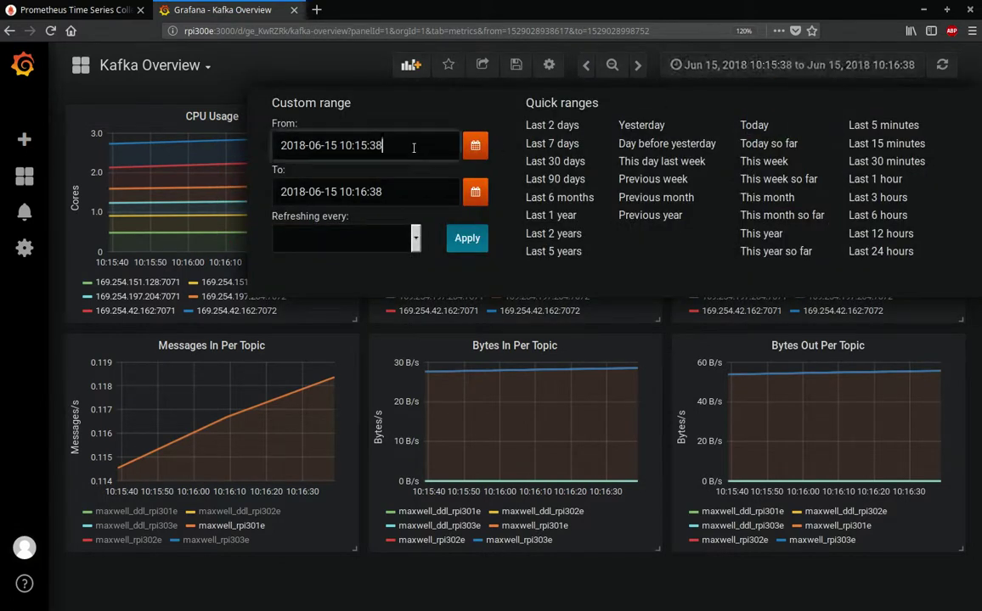
left_click_drag(413, 148, 218, 136)
type("n")
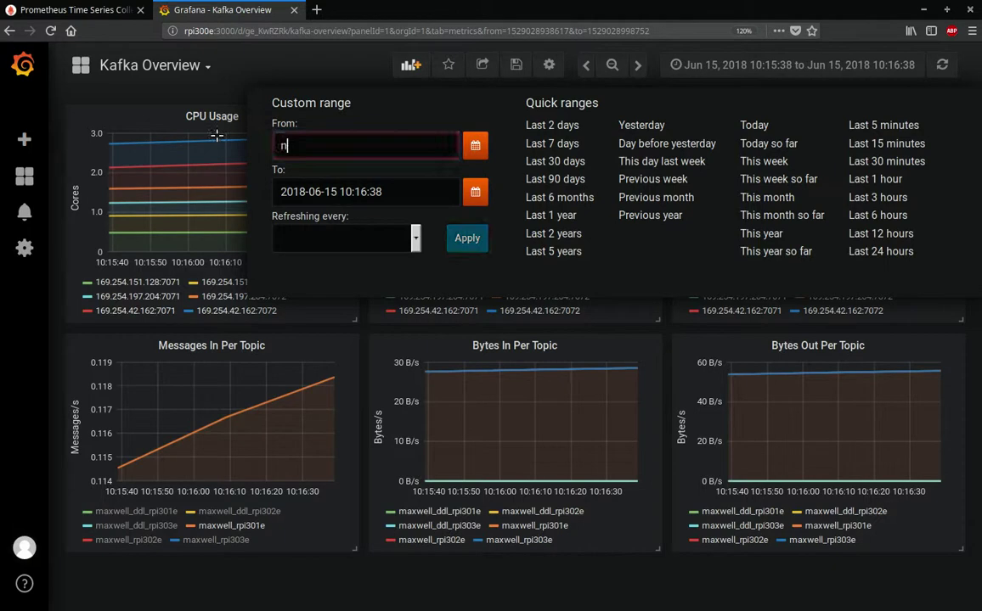
type("oe")
key("BackSpace")
type("w-2h")
key("Return")
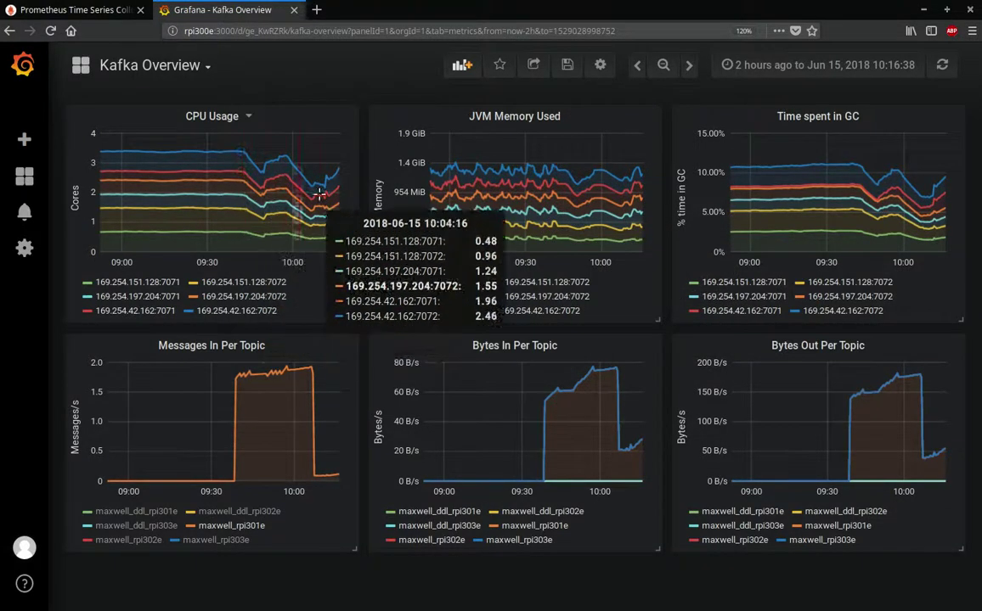
Switch the time range to Last 6 hours, then to Last 12 hours
left_click(733, 66)
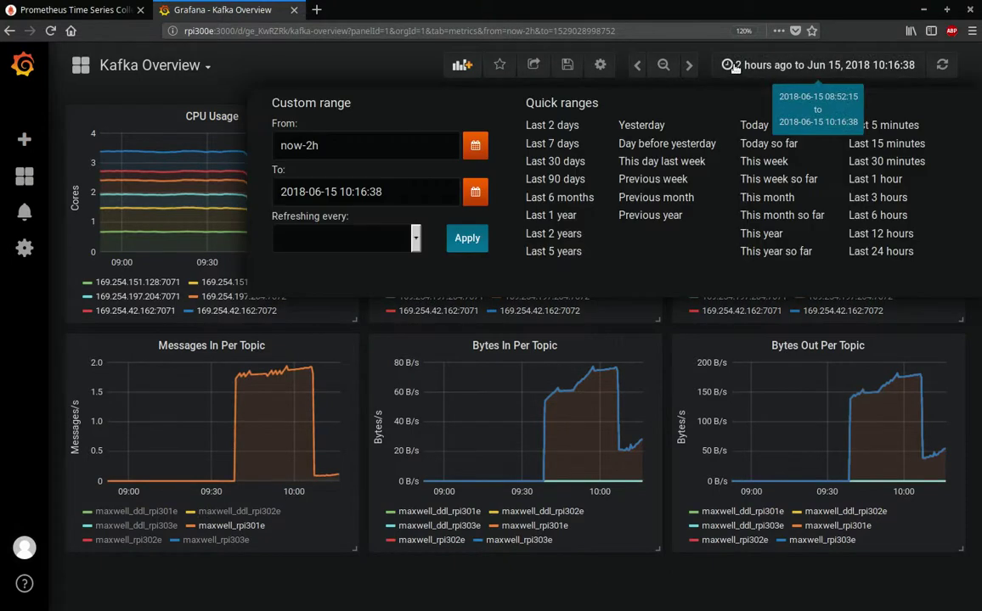
left_click(867, 215)
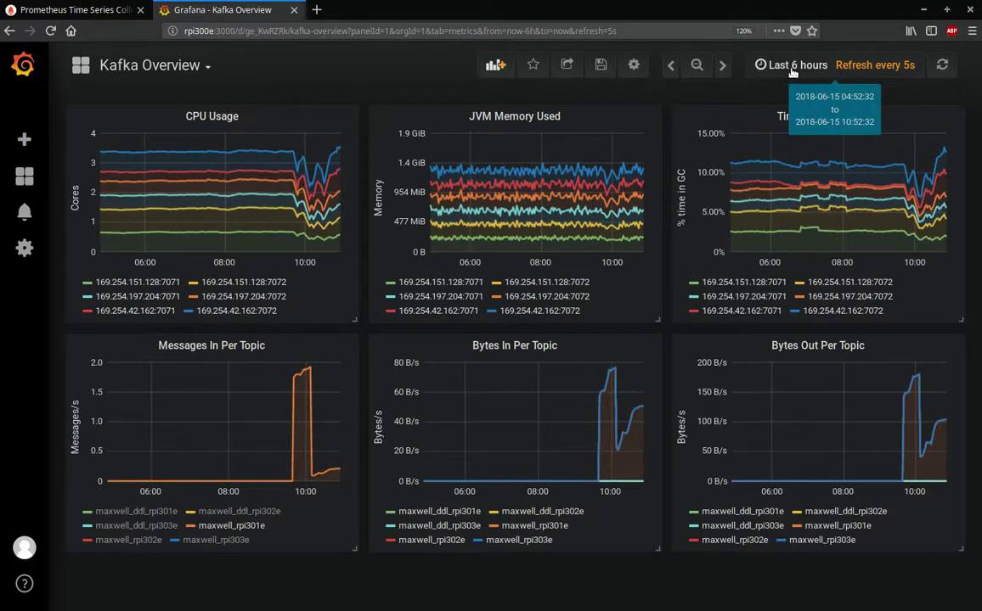
left_click(791, 68)
left_click(862, 237)
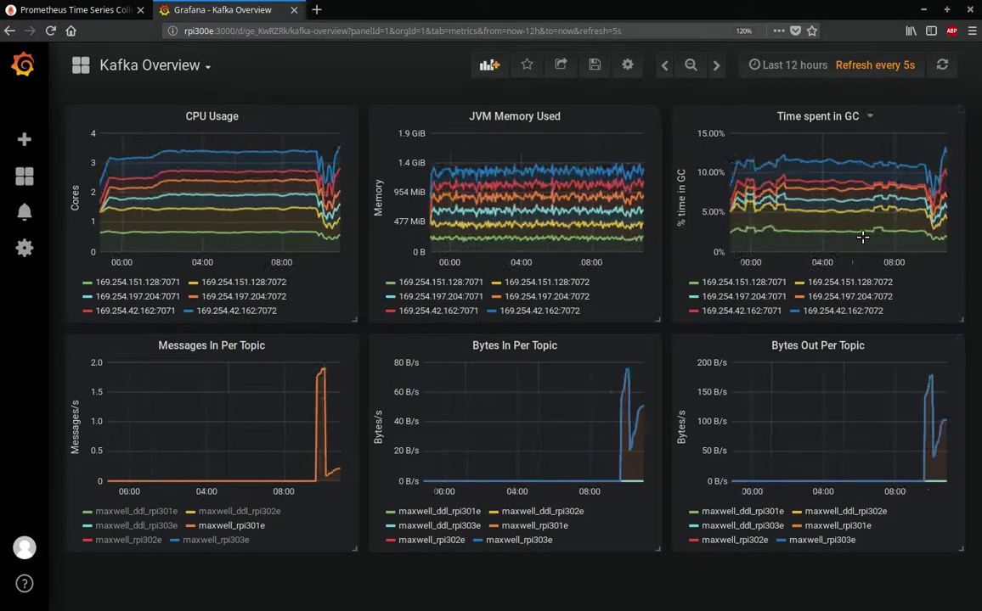
Set the dashboard to auto-refresh every 1m and apply
left_click(775, 68)
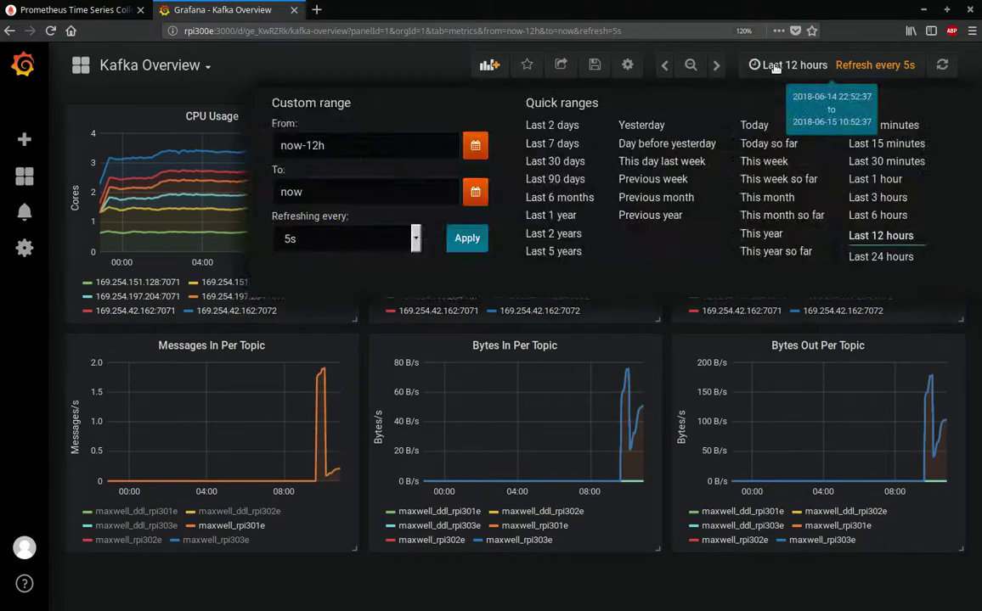
left_click(415, 240)
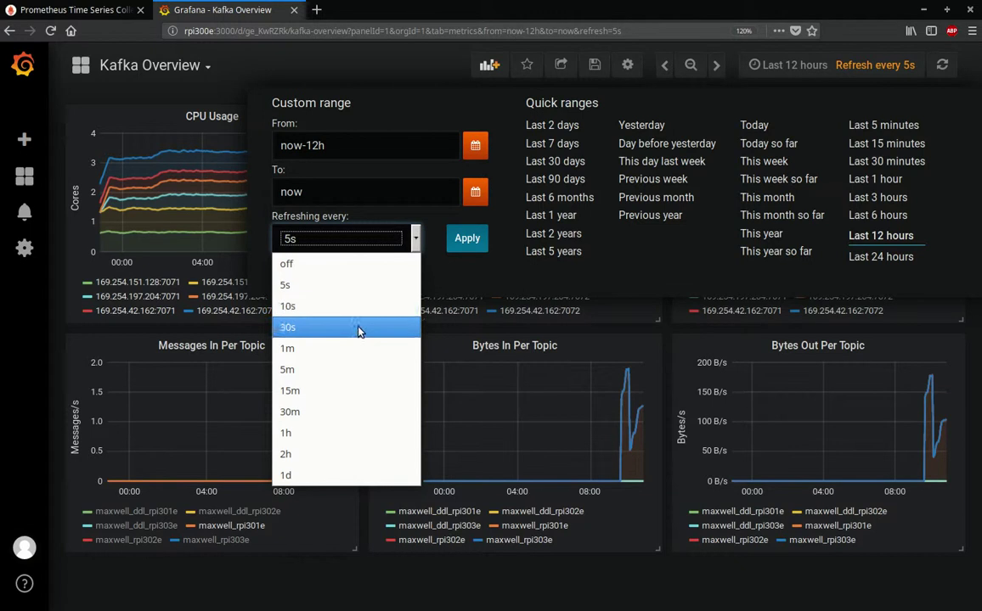
left_click(344, 348)
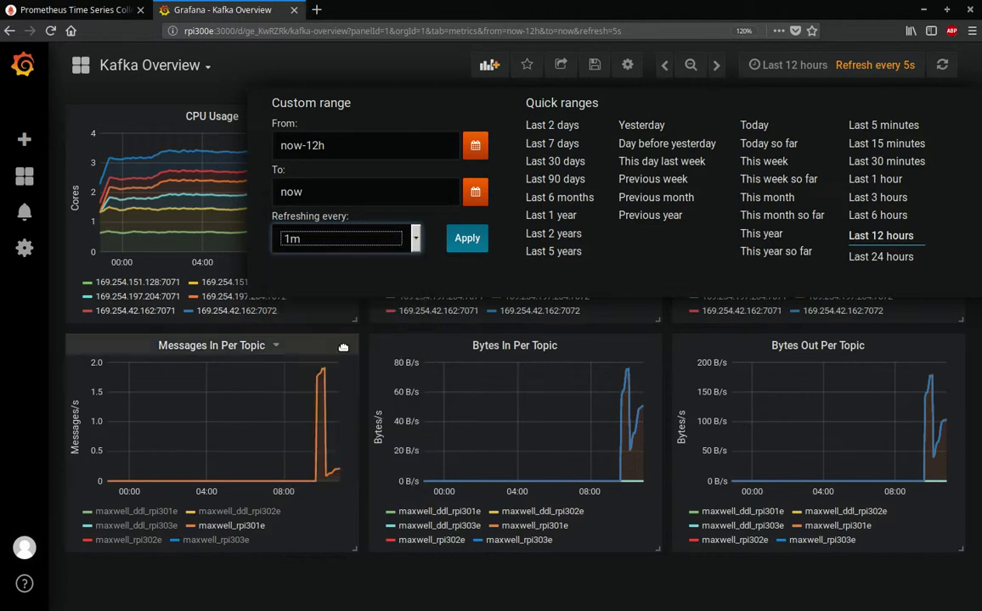
left_click(468, 238)
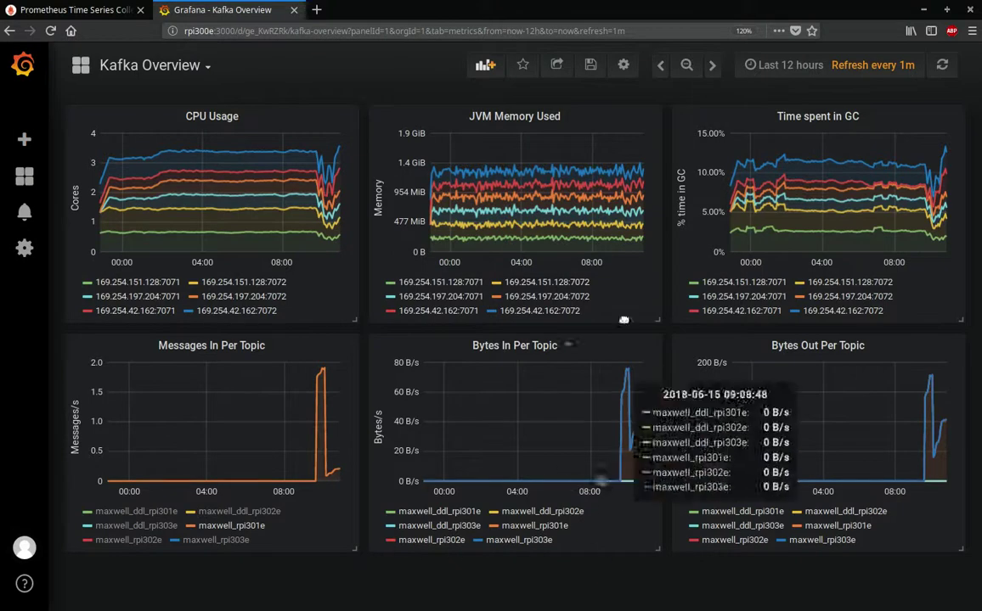
Save the dashboard with the note '[update] timeframe' and dismiss the saved notice
left_click(591, 66)
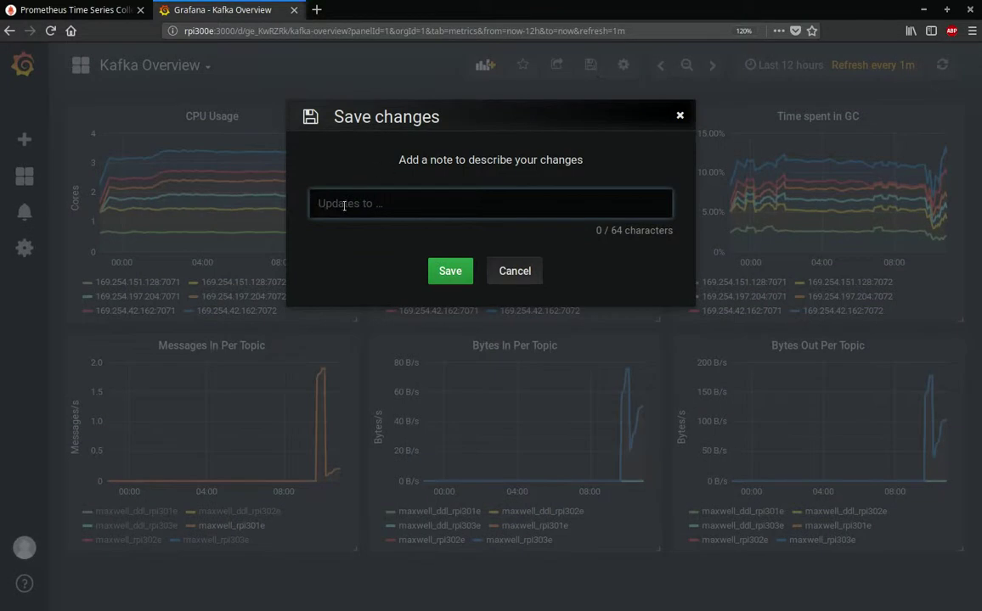
type("[update] timeframe")
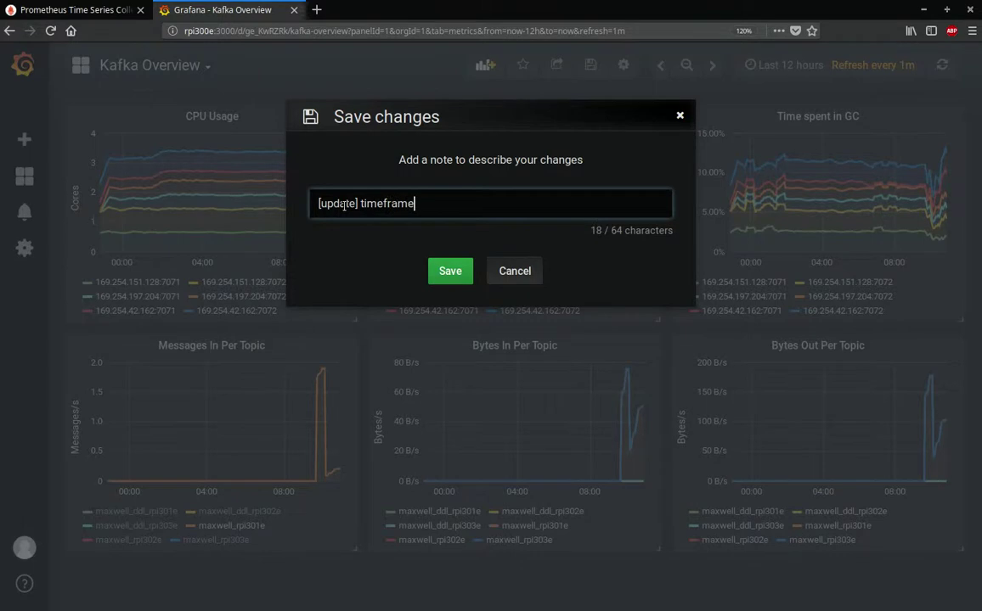
left_click(457, 274)
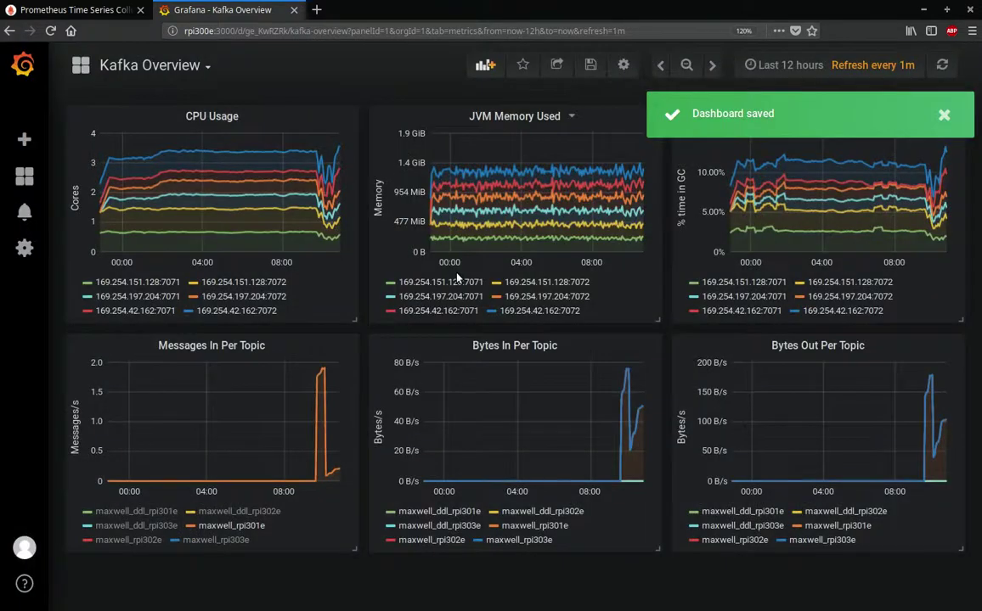
left_click(943, 115)
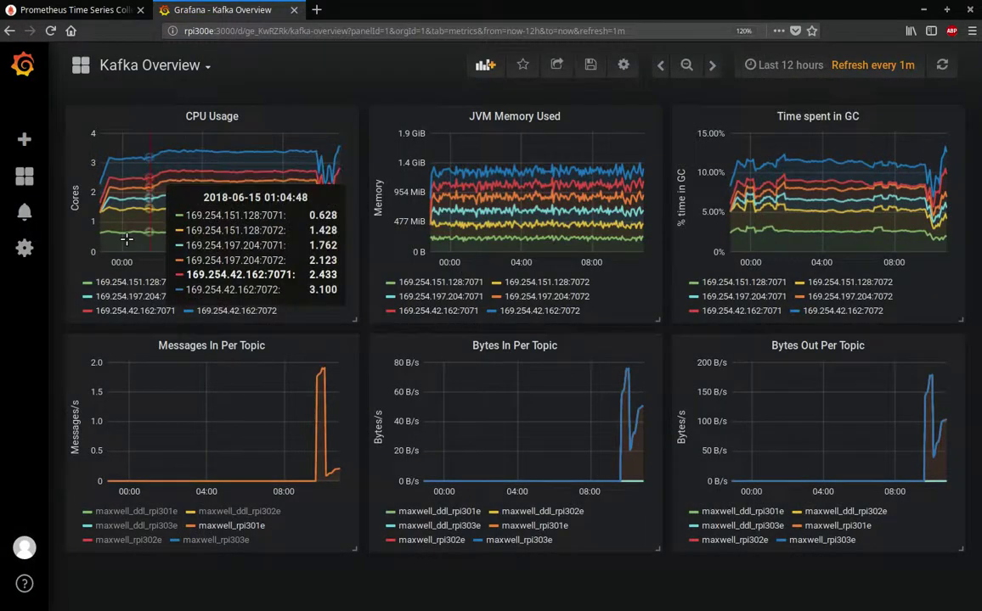